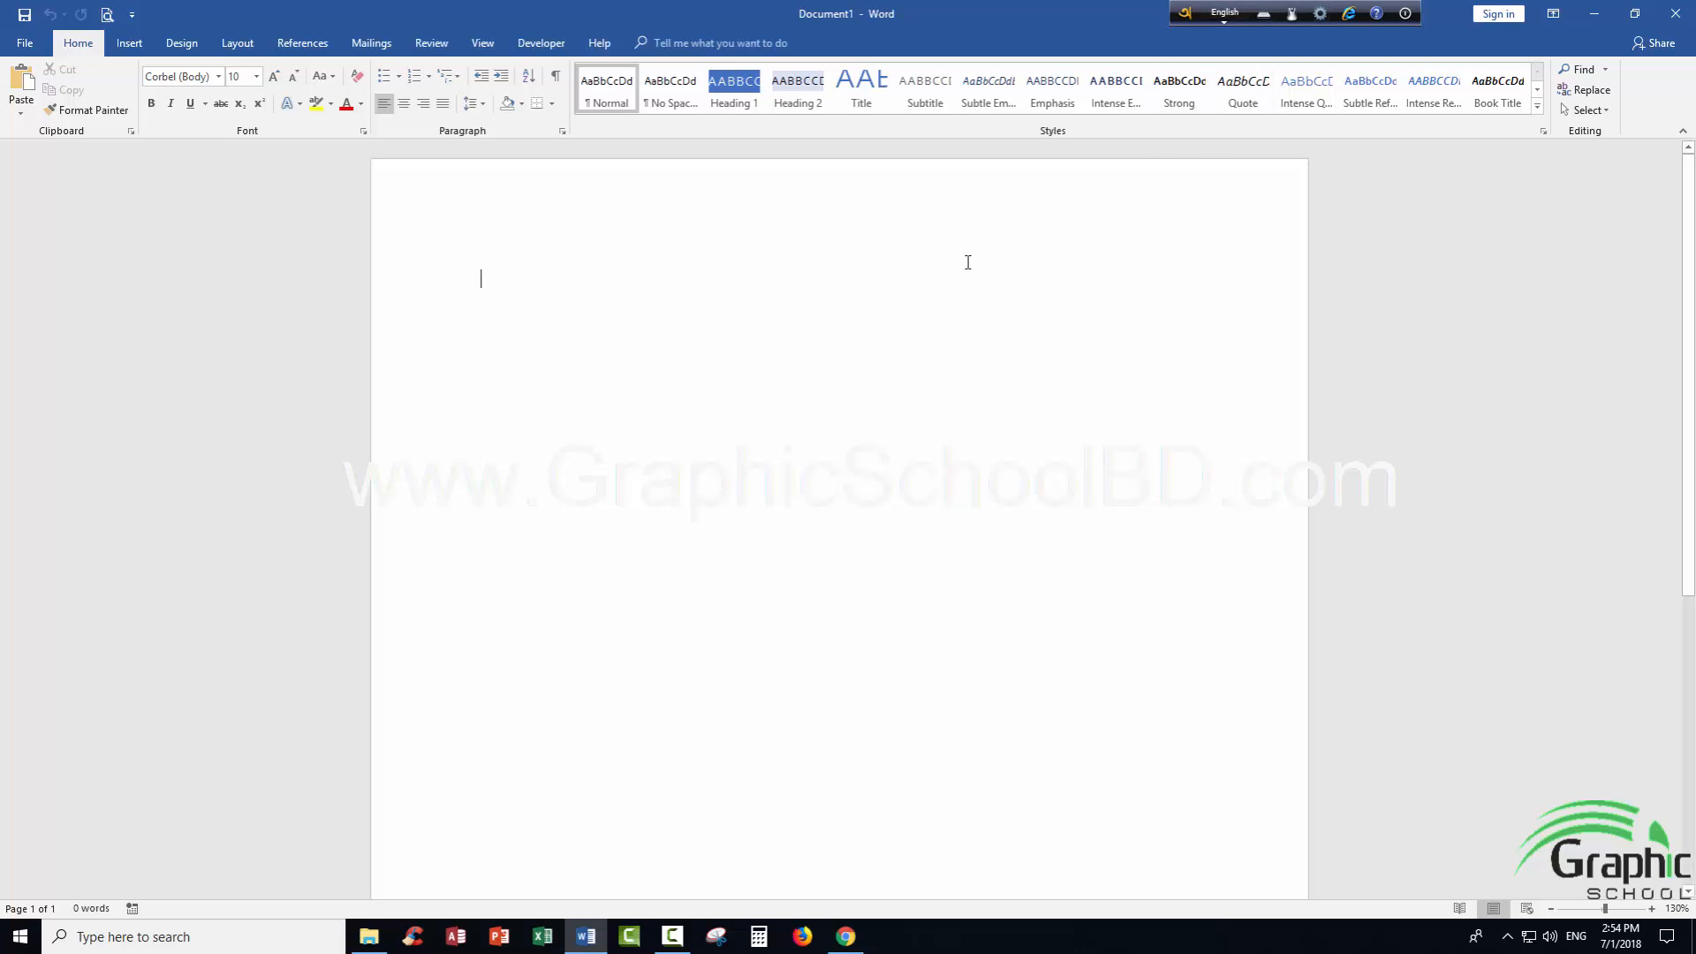
Step: Switch the Avro keyboard to Bangla and enter "আমার তোমার" on the first line, picking the suggested spelling তোমার
left_click(1226, 14)
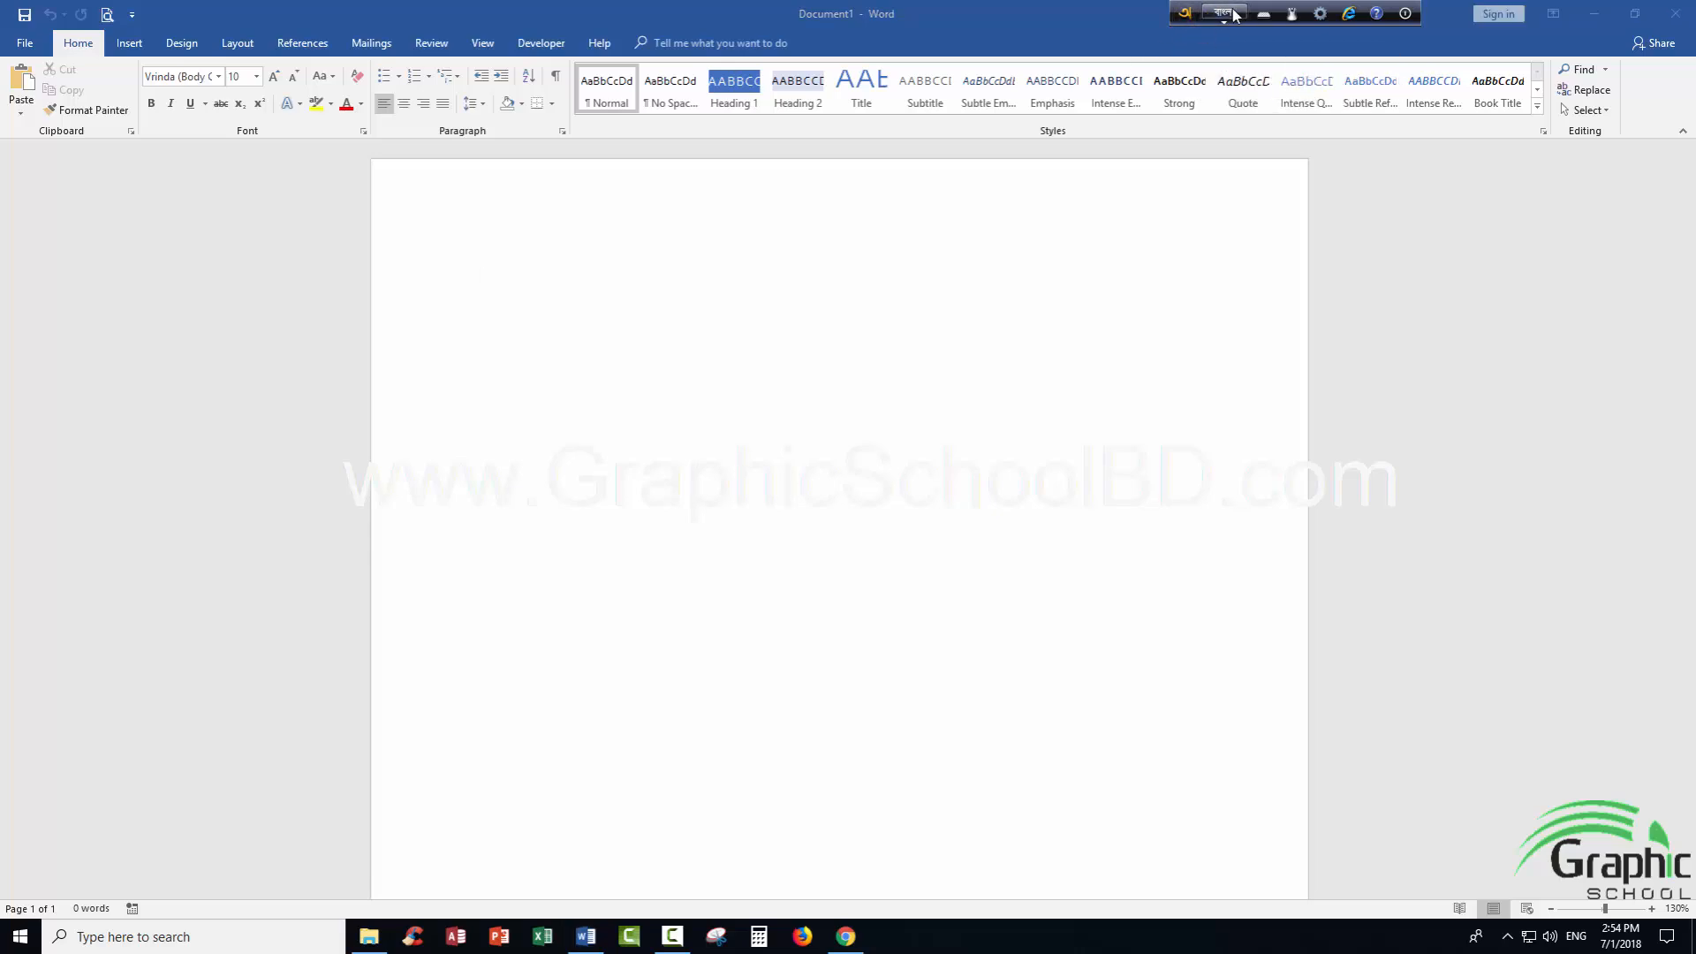
left_click(482, 284)
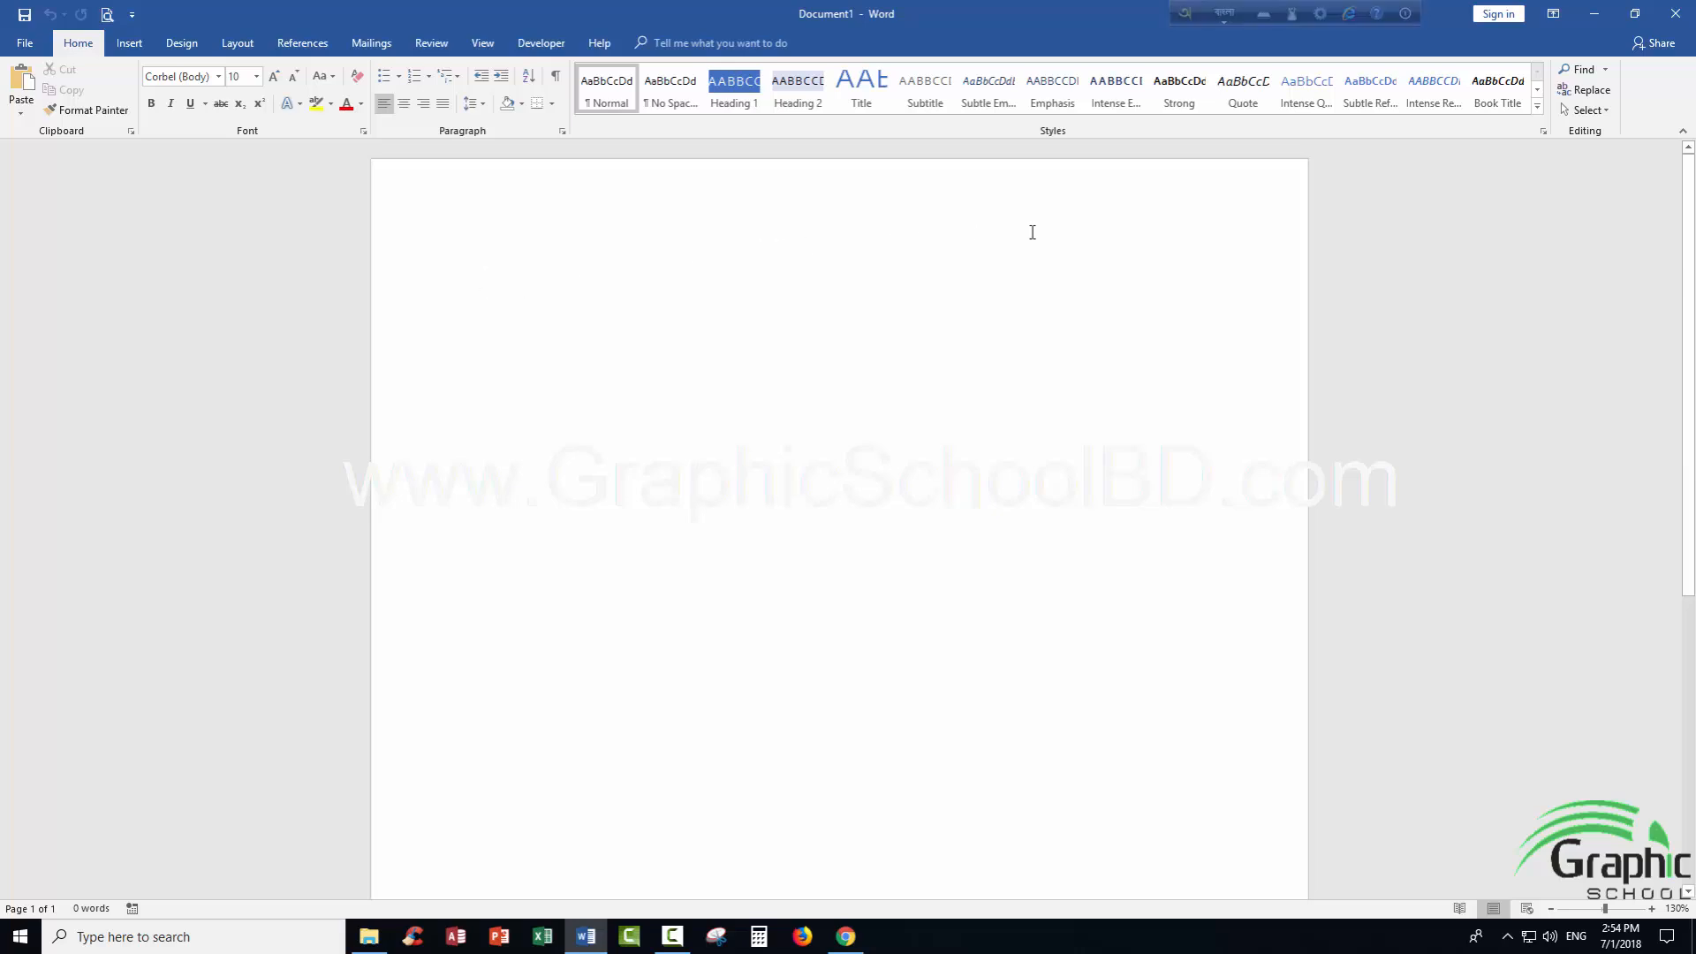
type("amar")
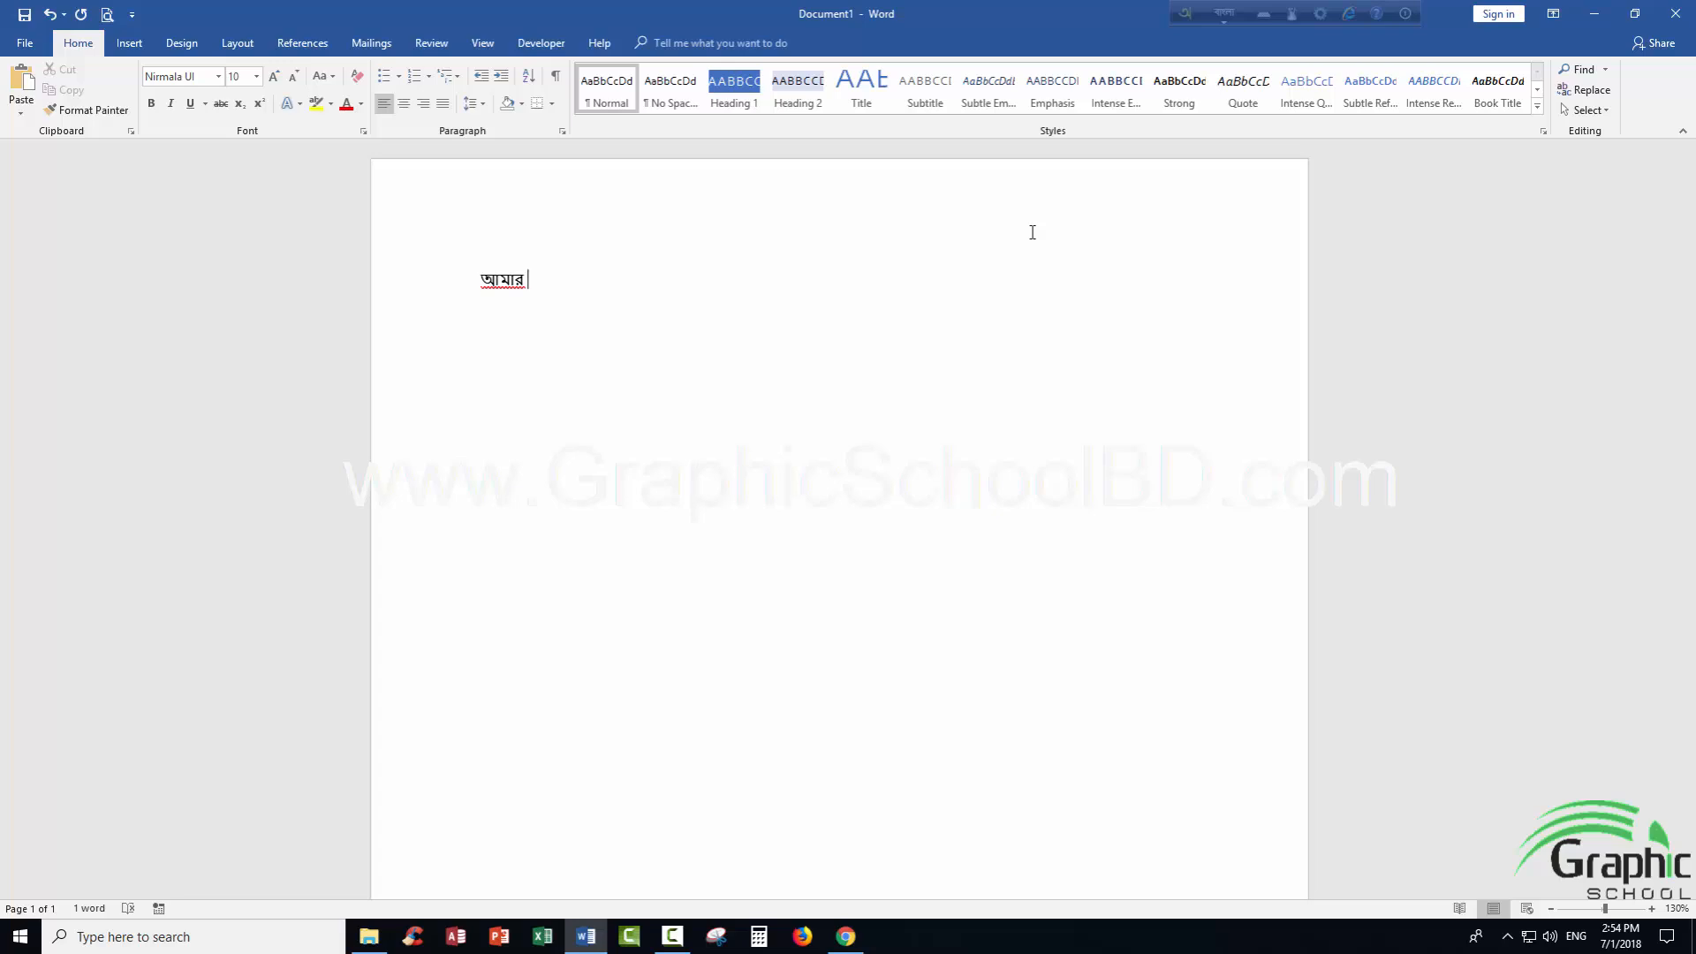
type("tOma")
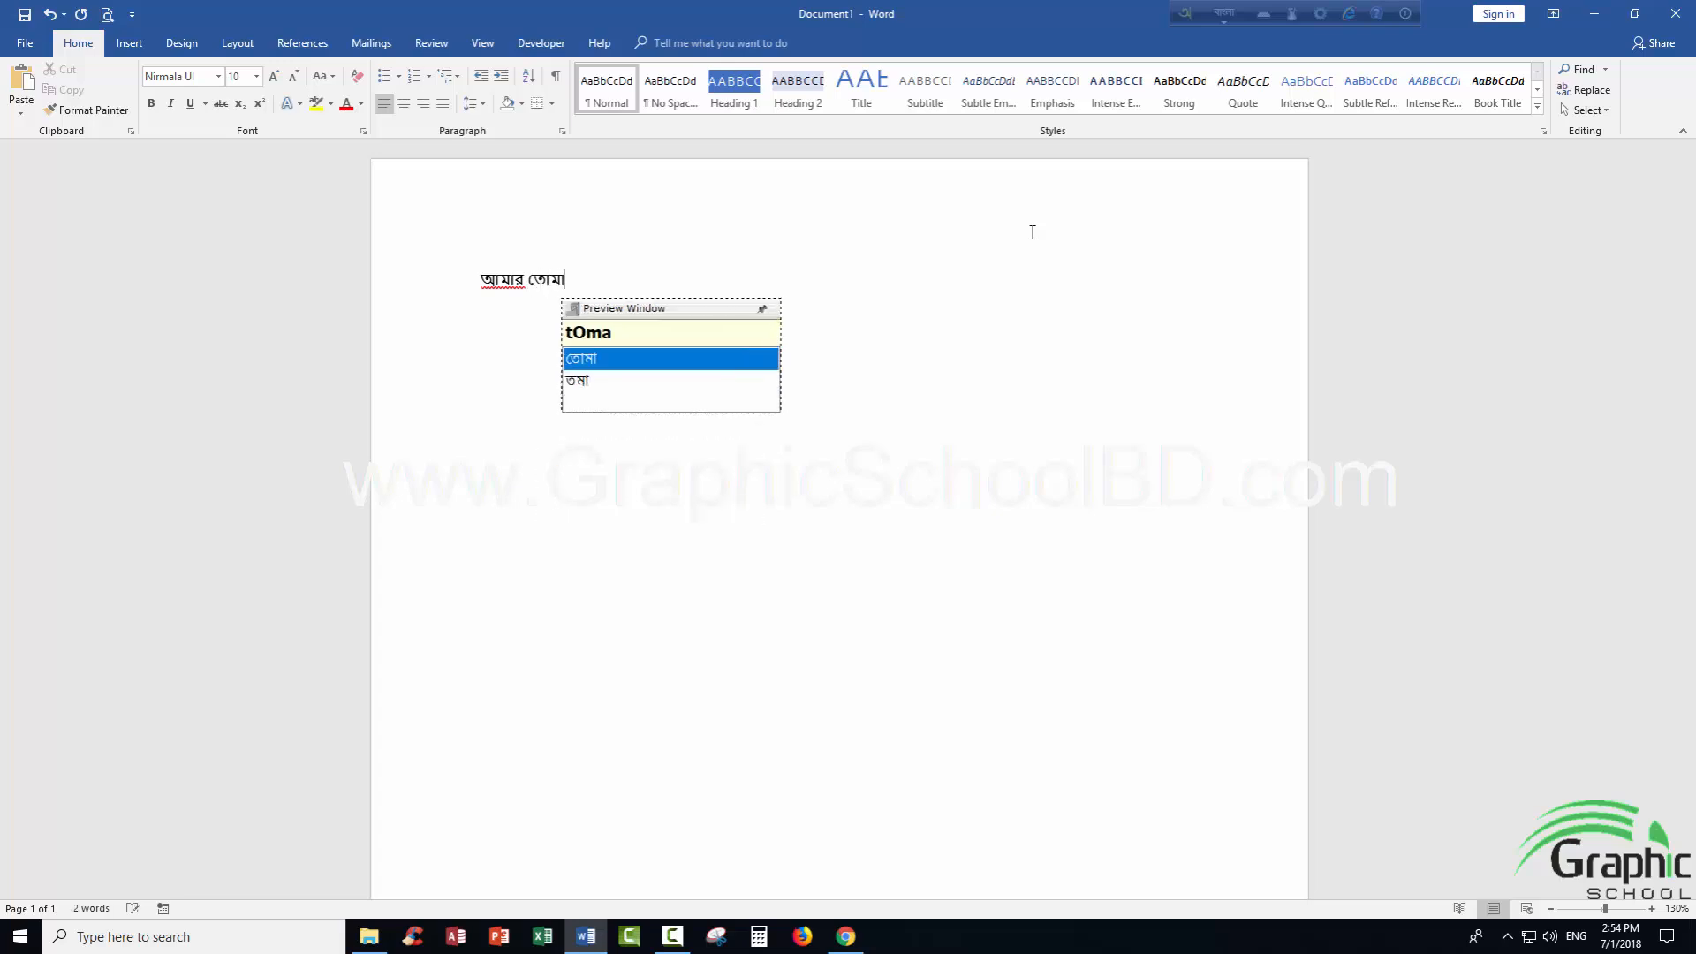
type("r")
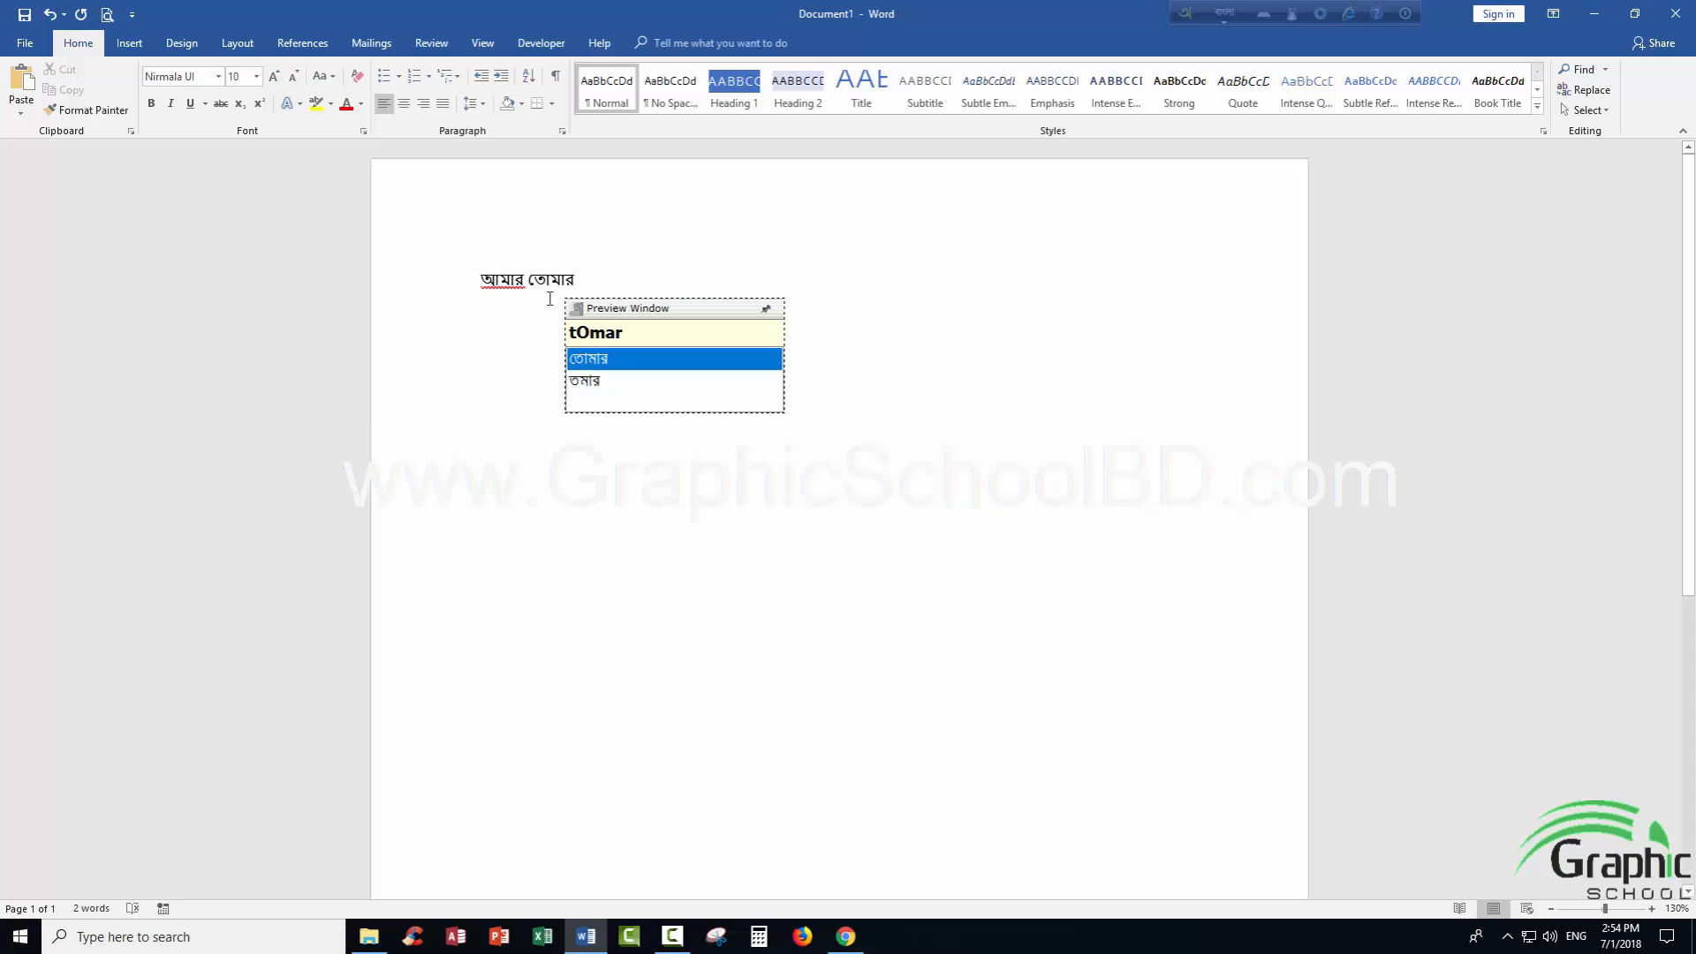
left_click(587, 385)
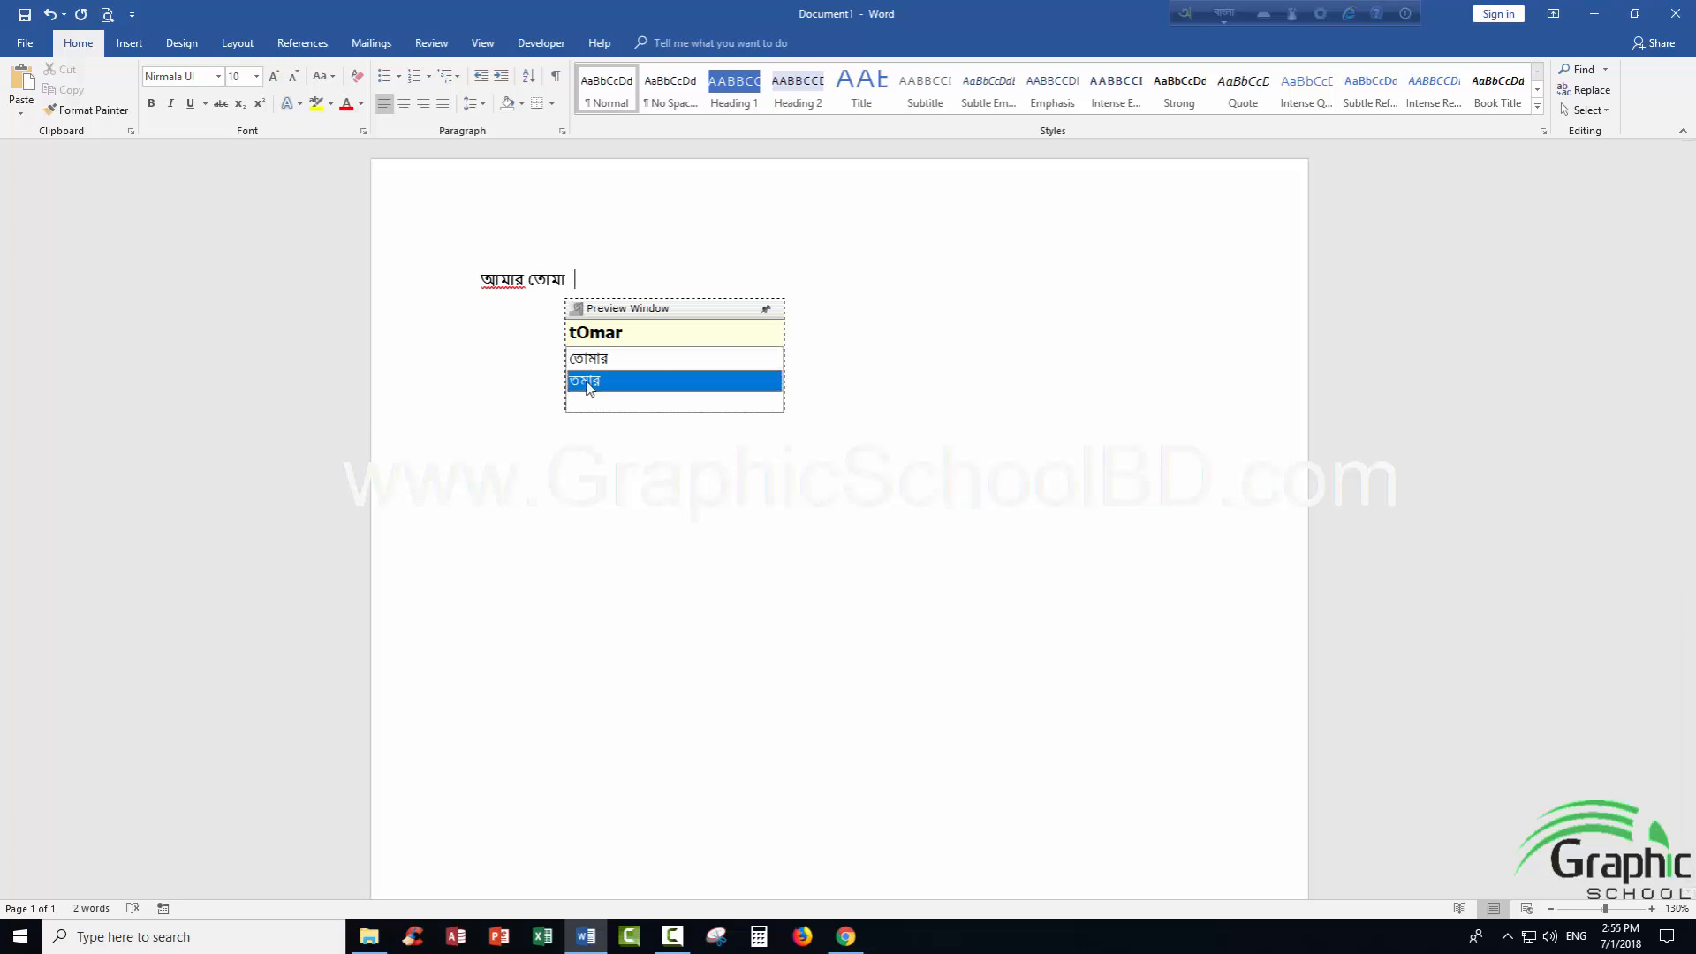
left_click(607, 357)
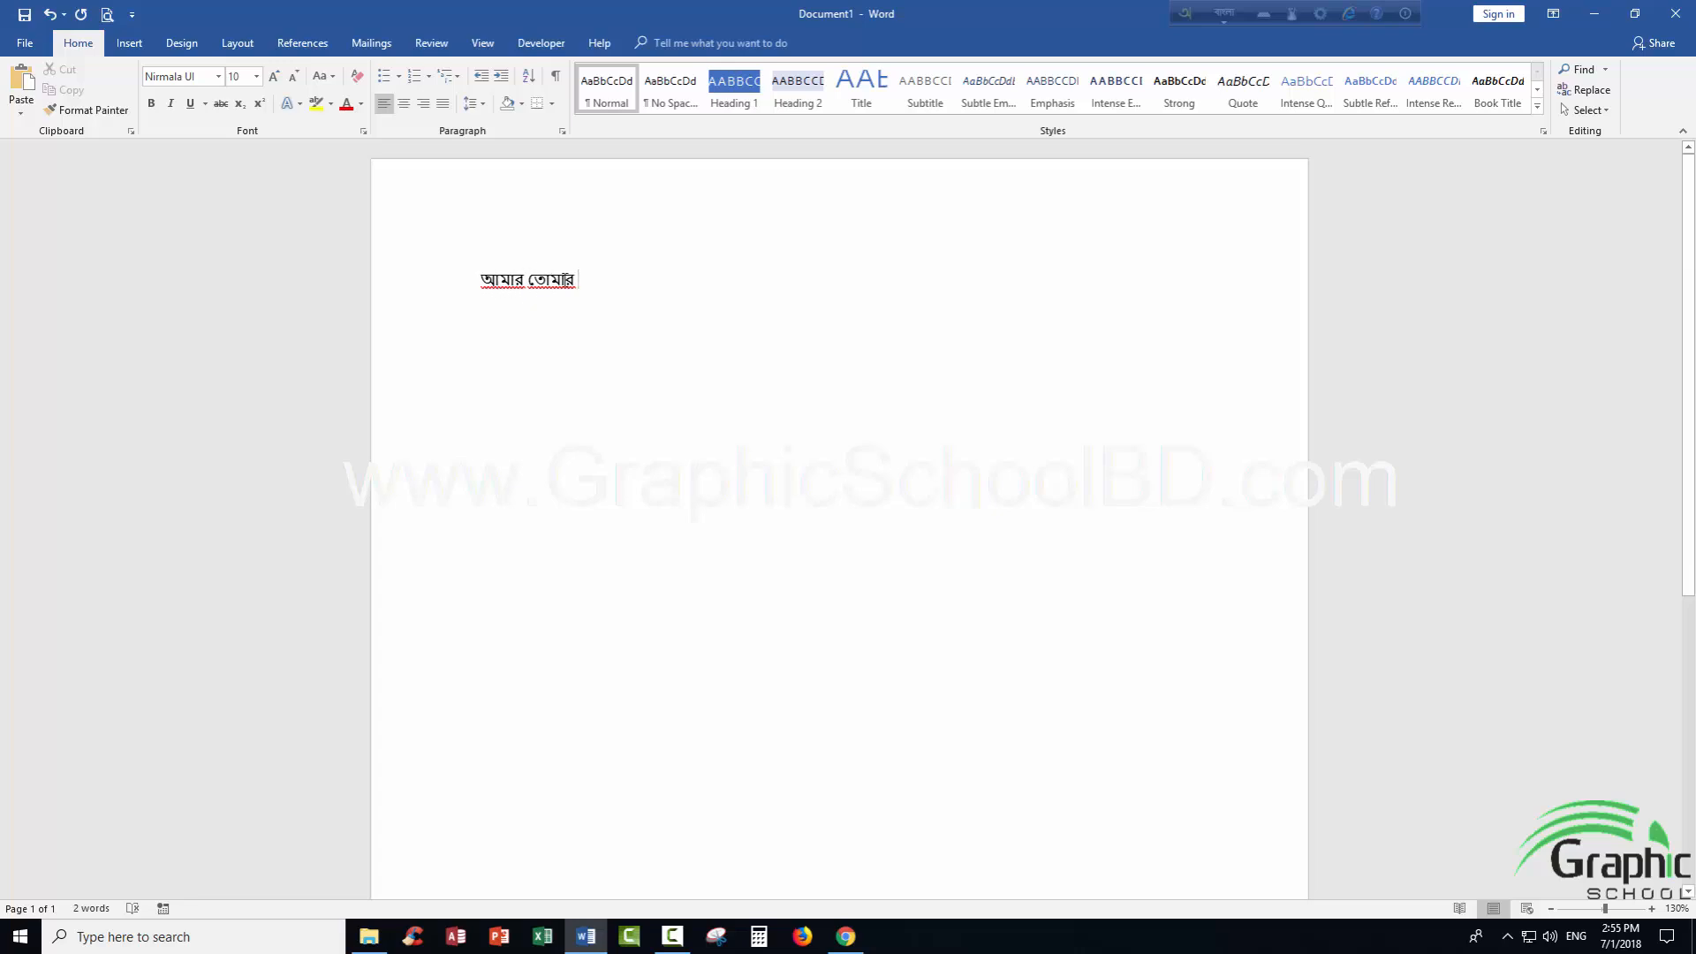
Step: Switch the Avro keyboard to English and add the word "amar" after "আমার তোমার"
left_click(428, 277)
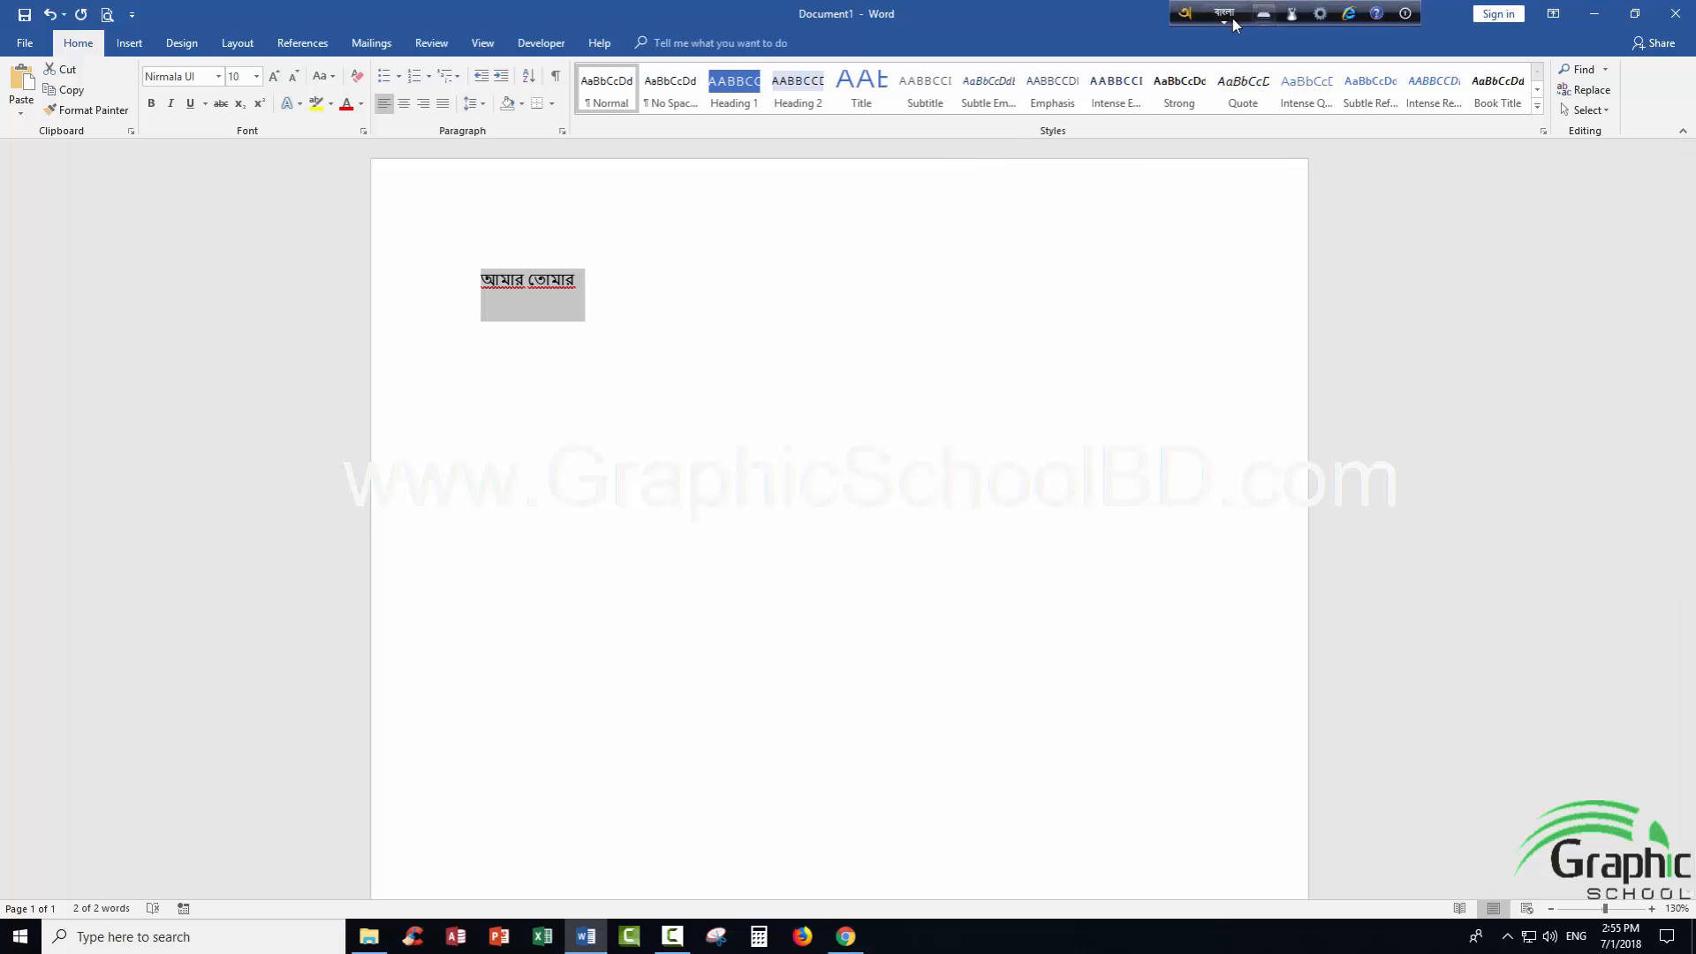
left_click(712, 291)
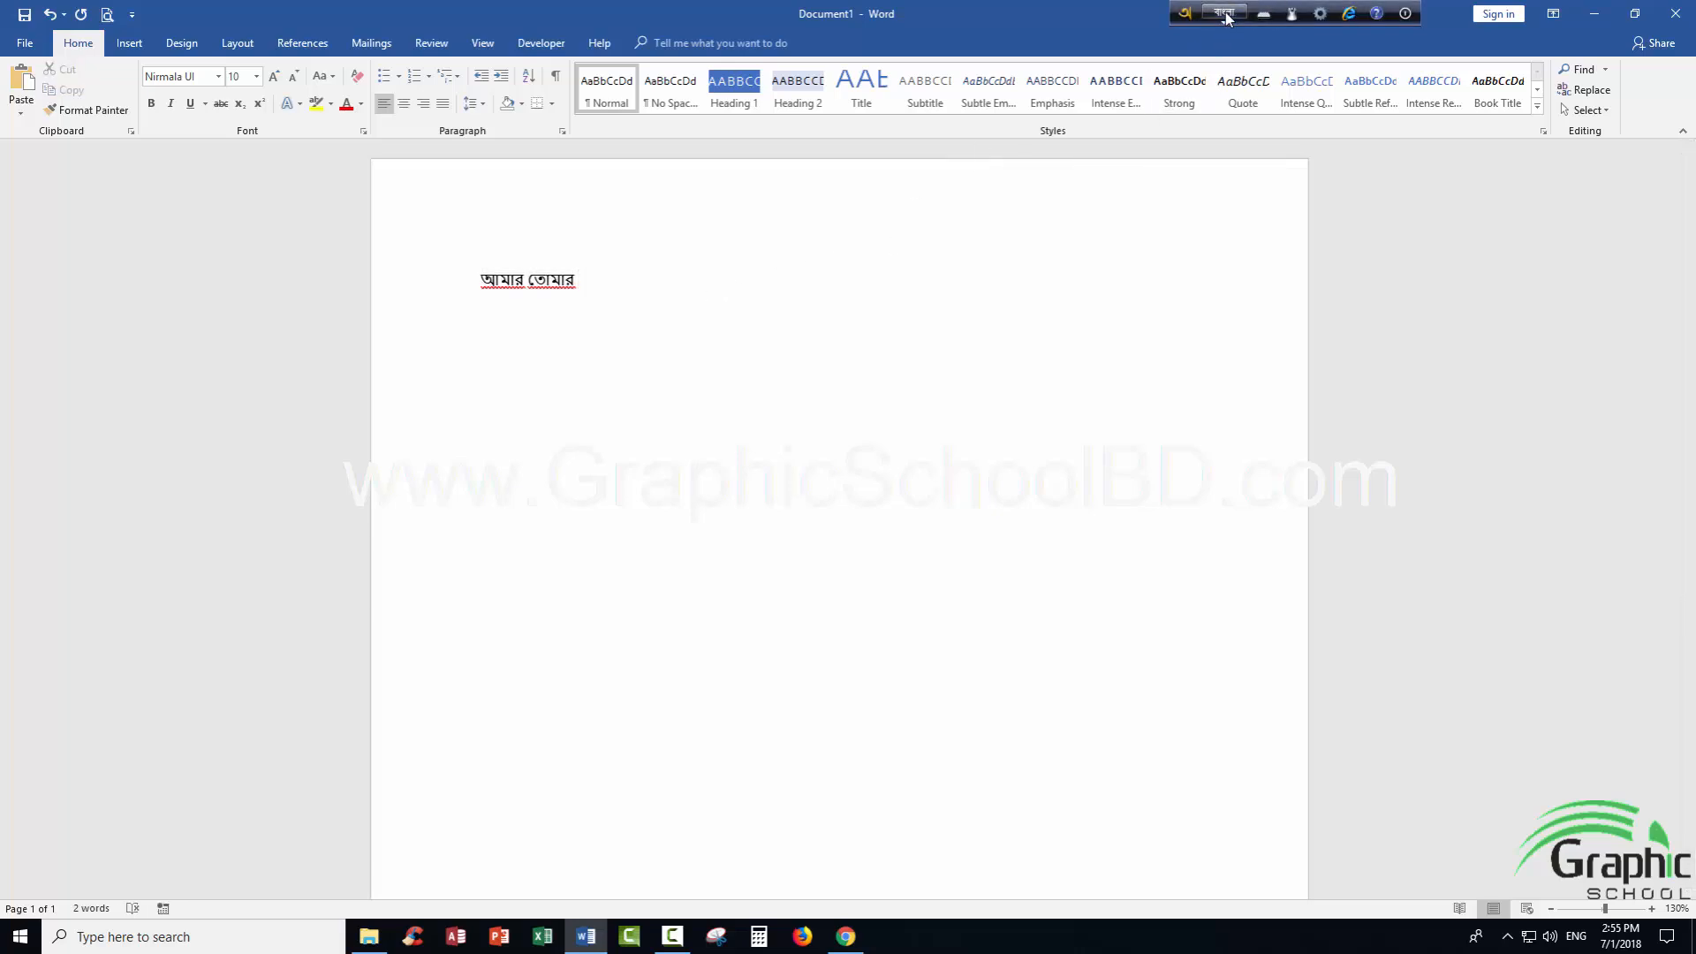
left_click(1224, 14)
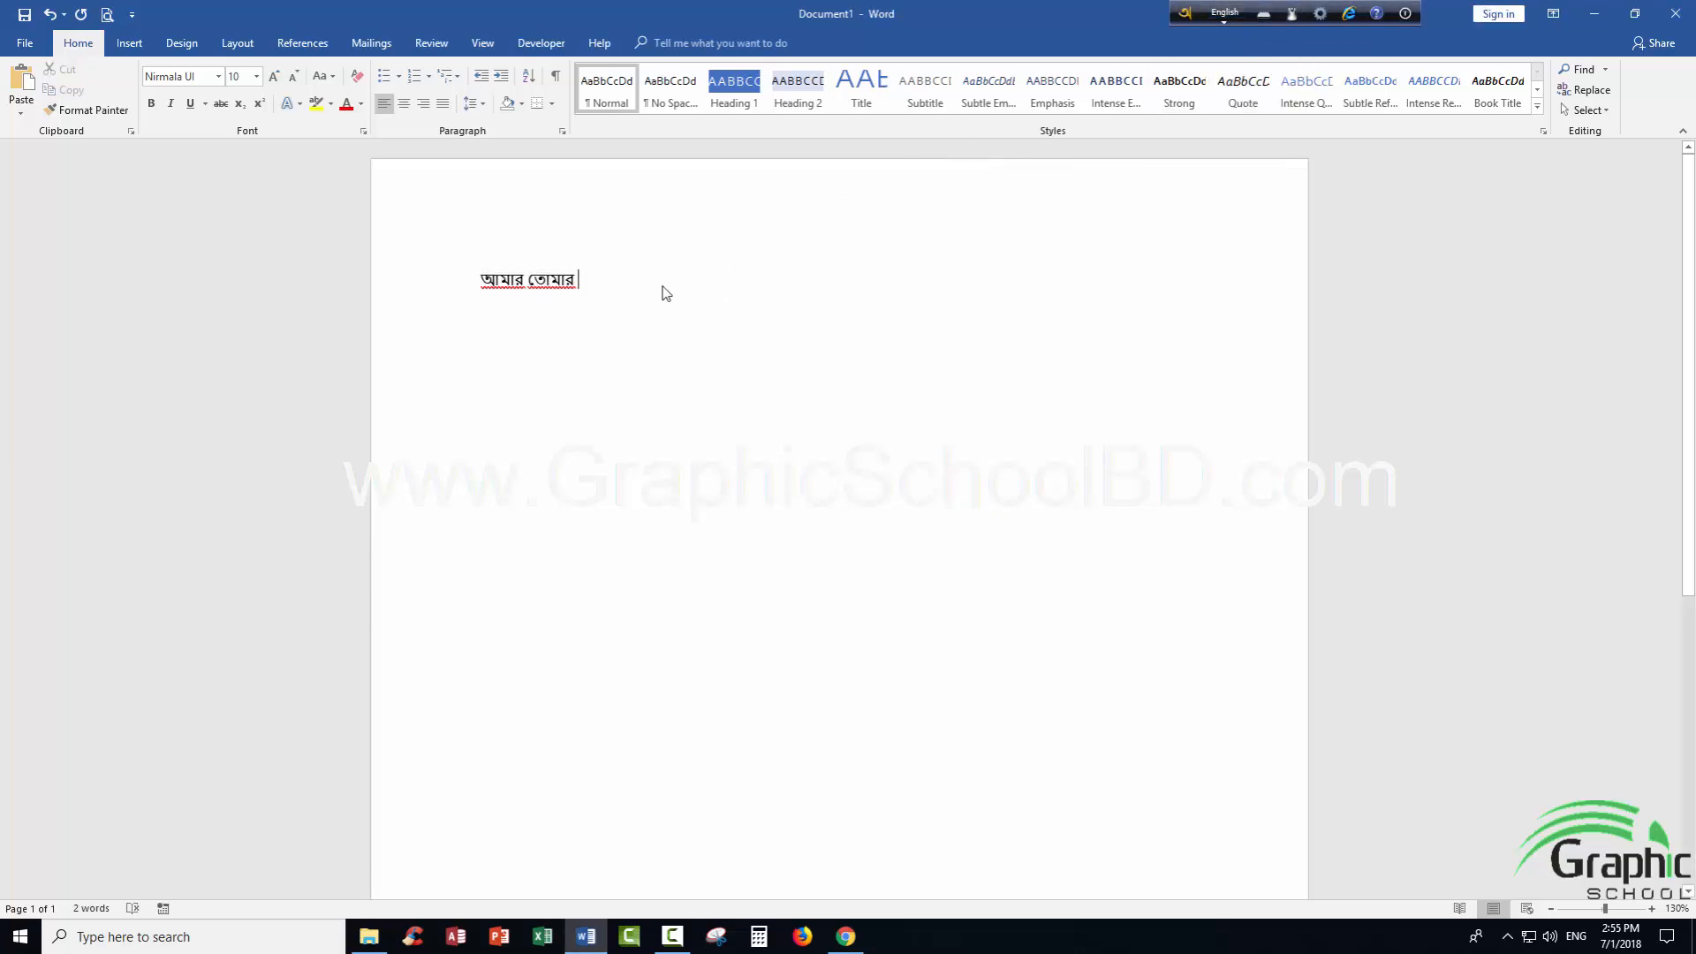
type("fd")
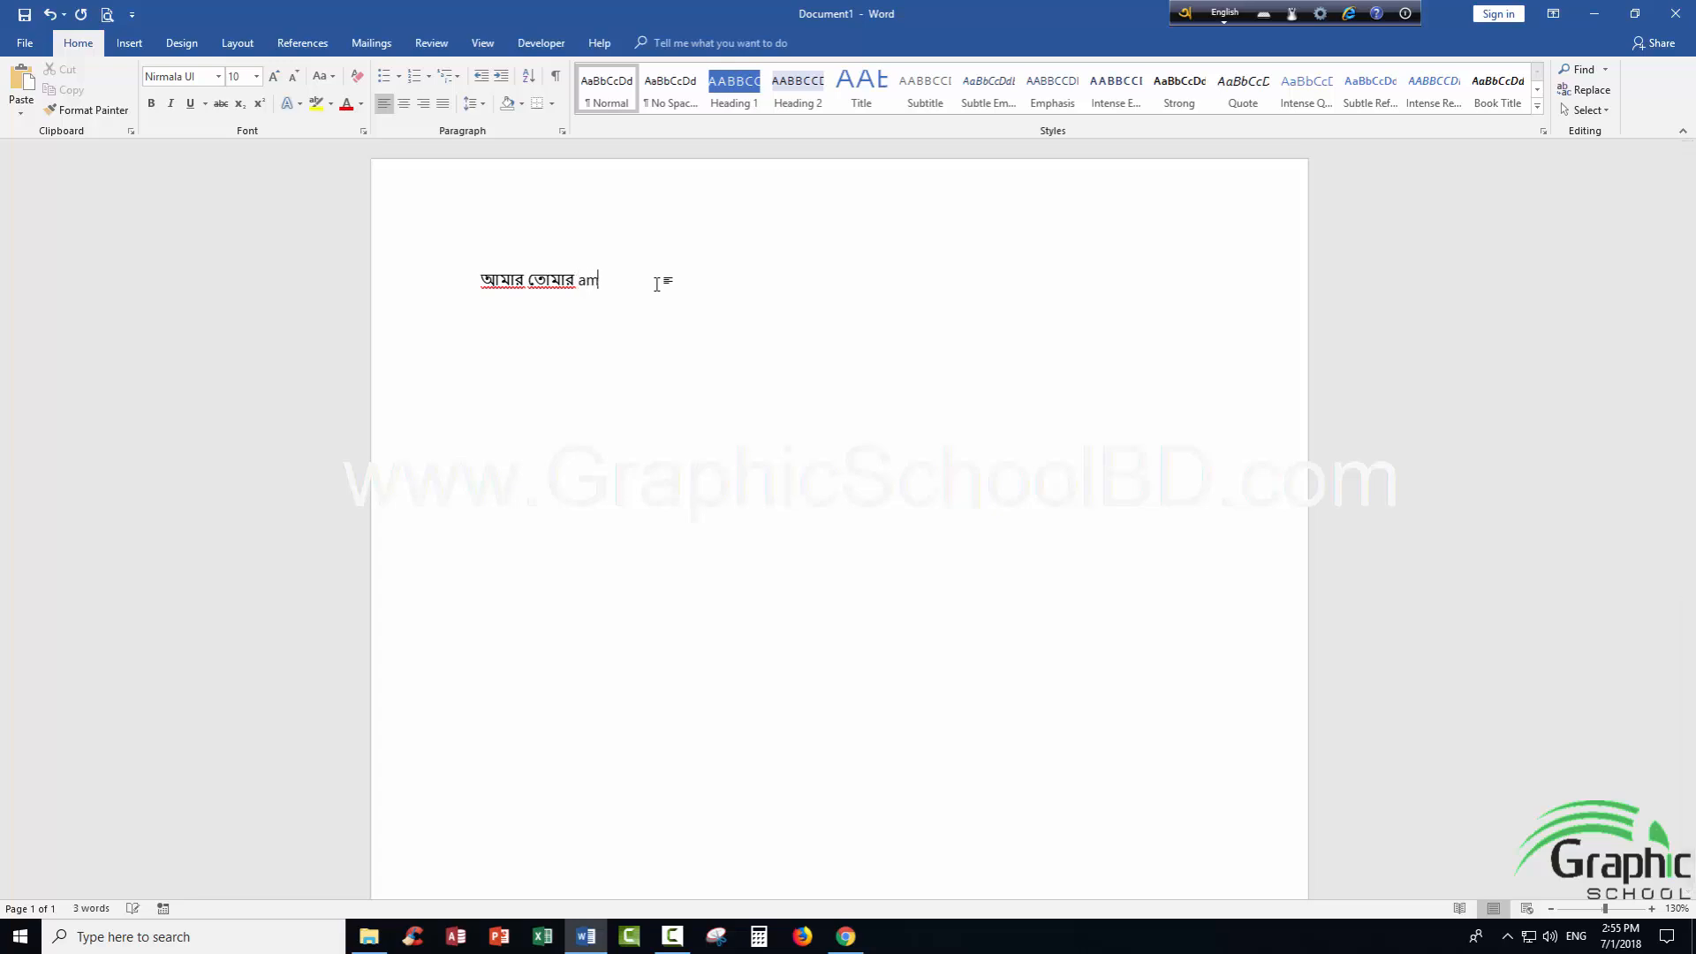
type("ar")
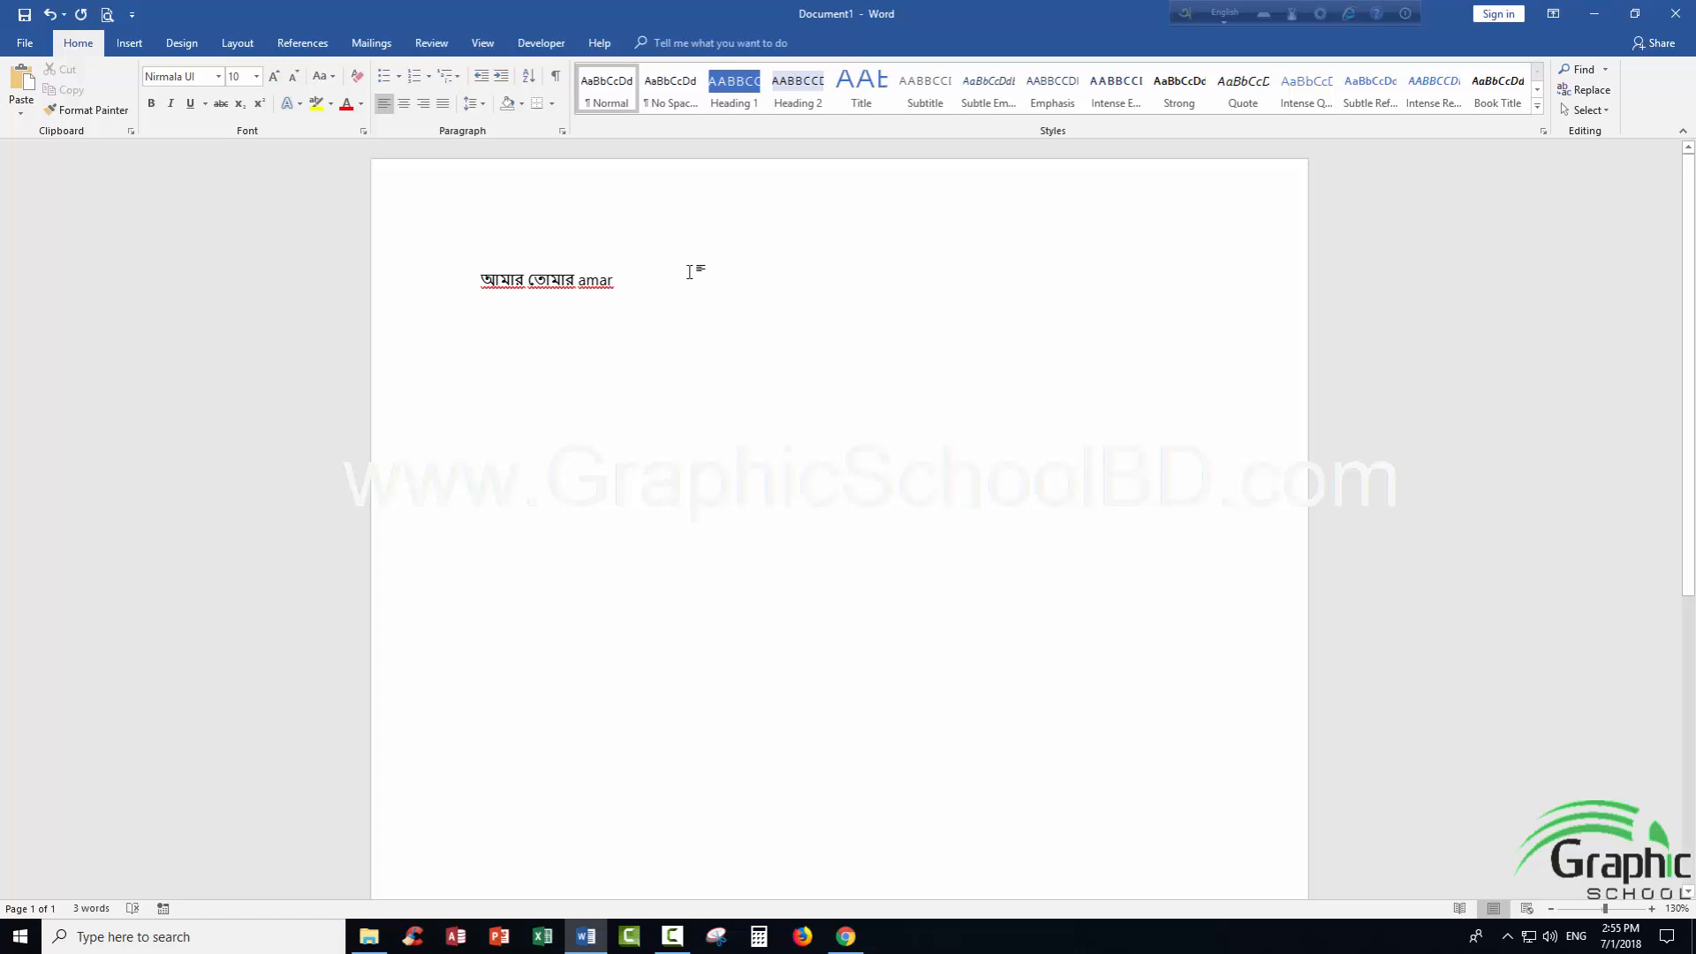
Step: Append "ফদফদফ" in Bangla mode and "fdfdfdf" in English mode to the first line
left_click(1224, 14)
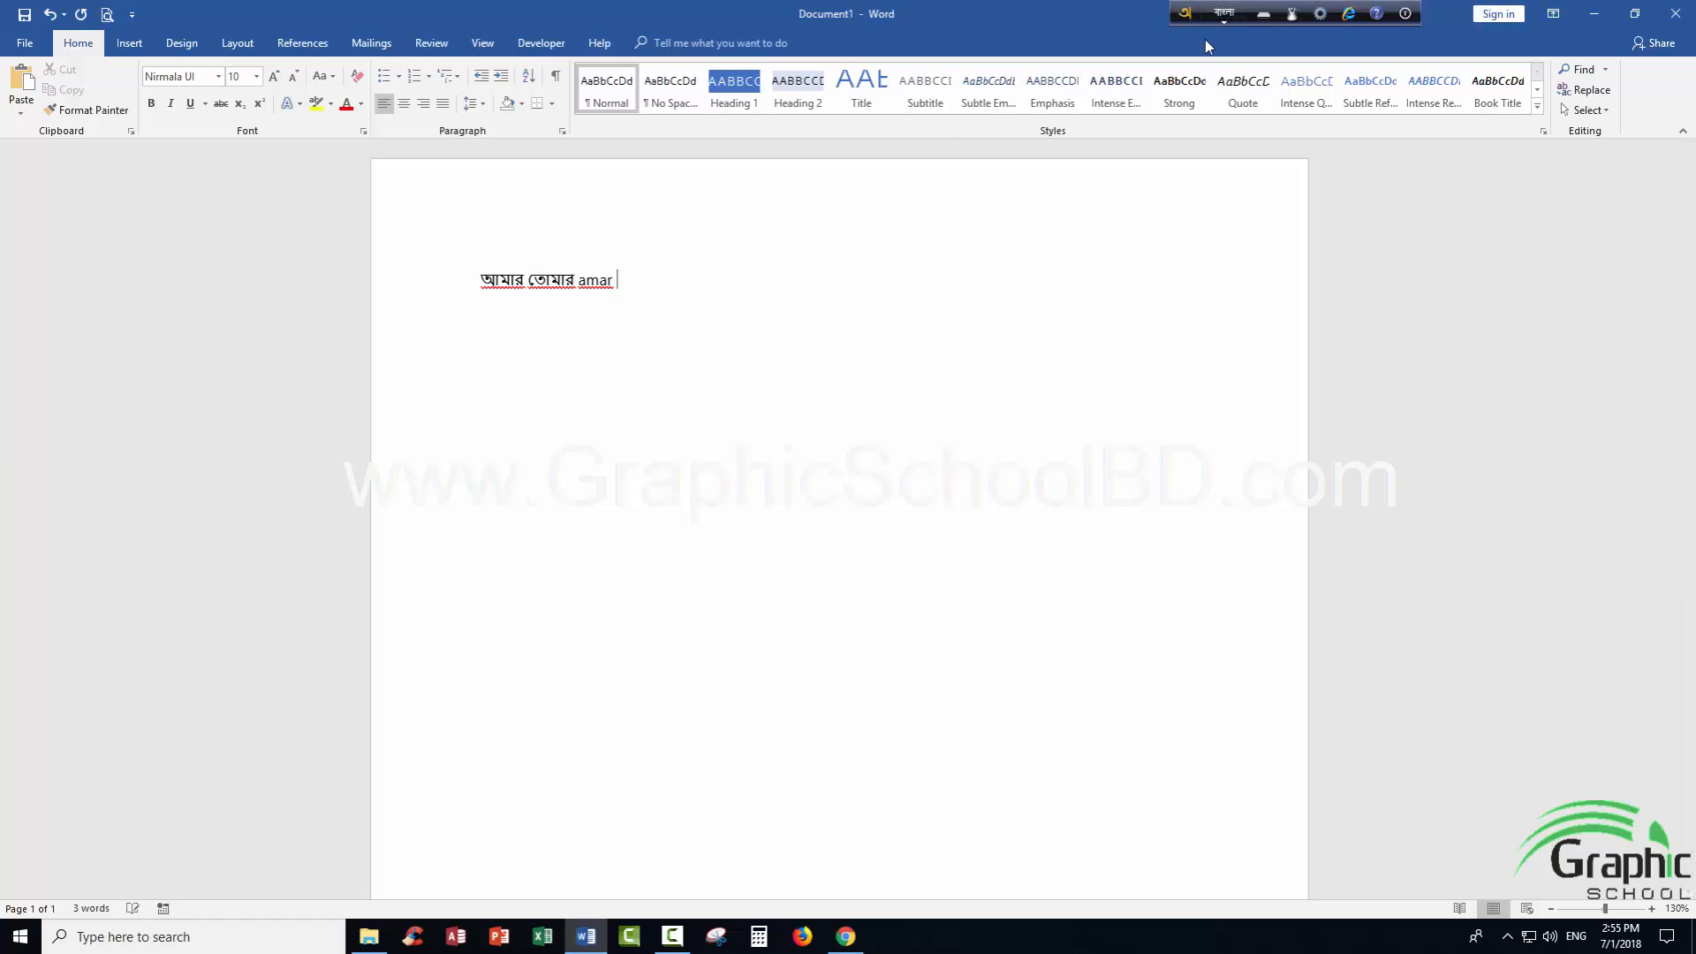
type("fdfdf")
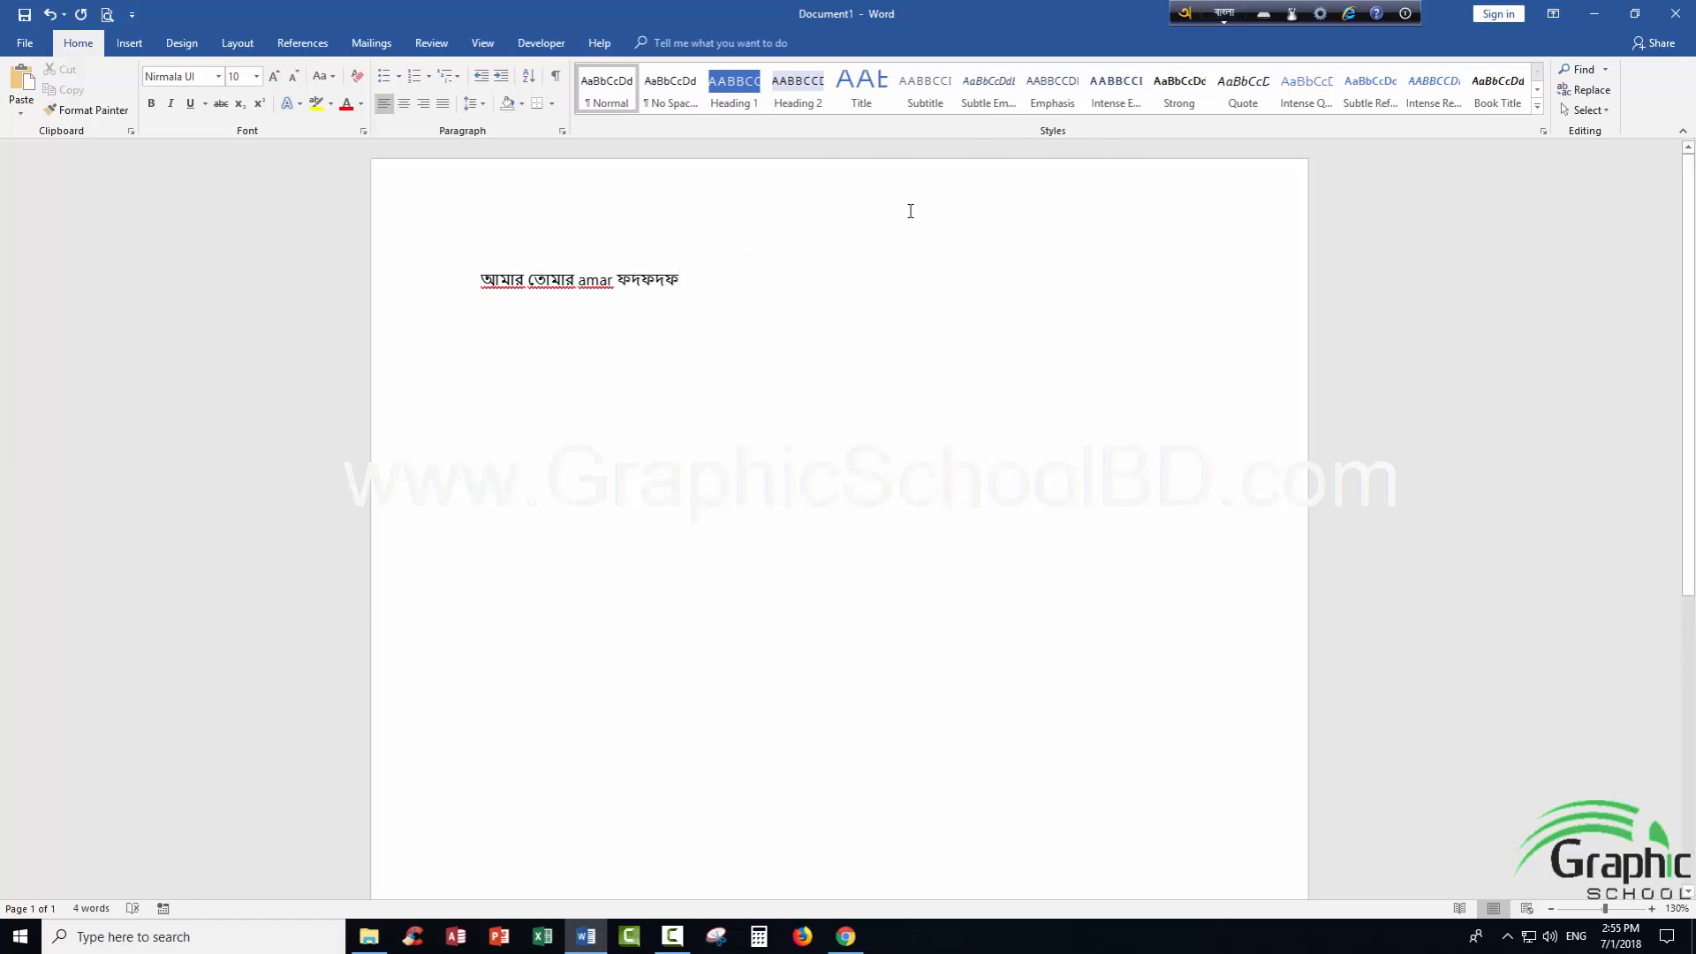
left_click(1224, 15)
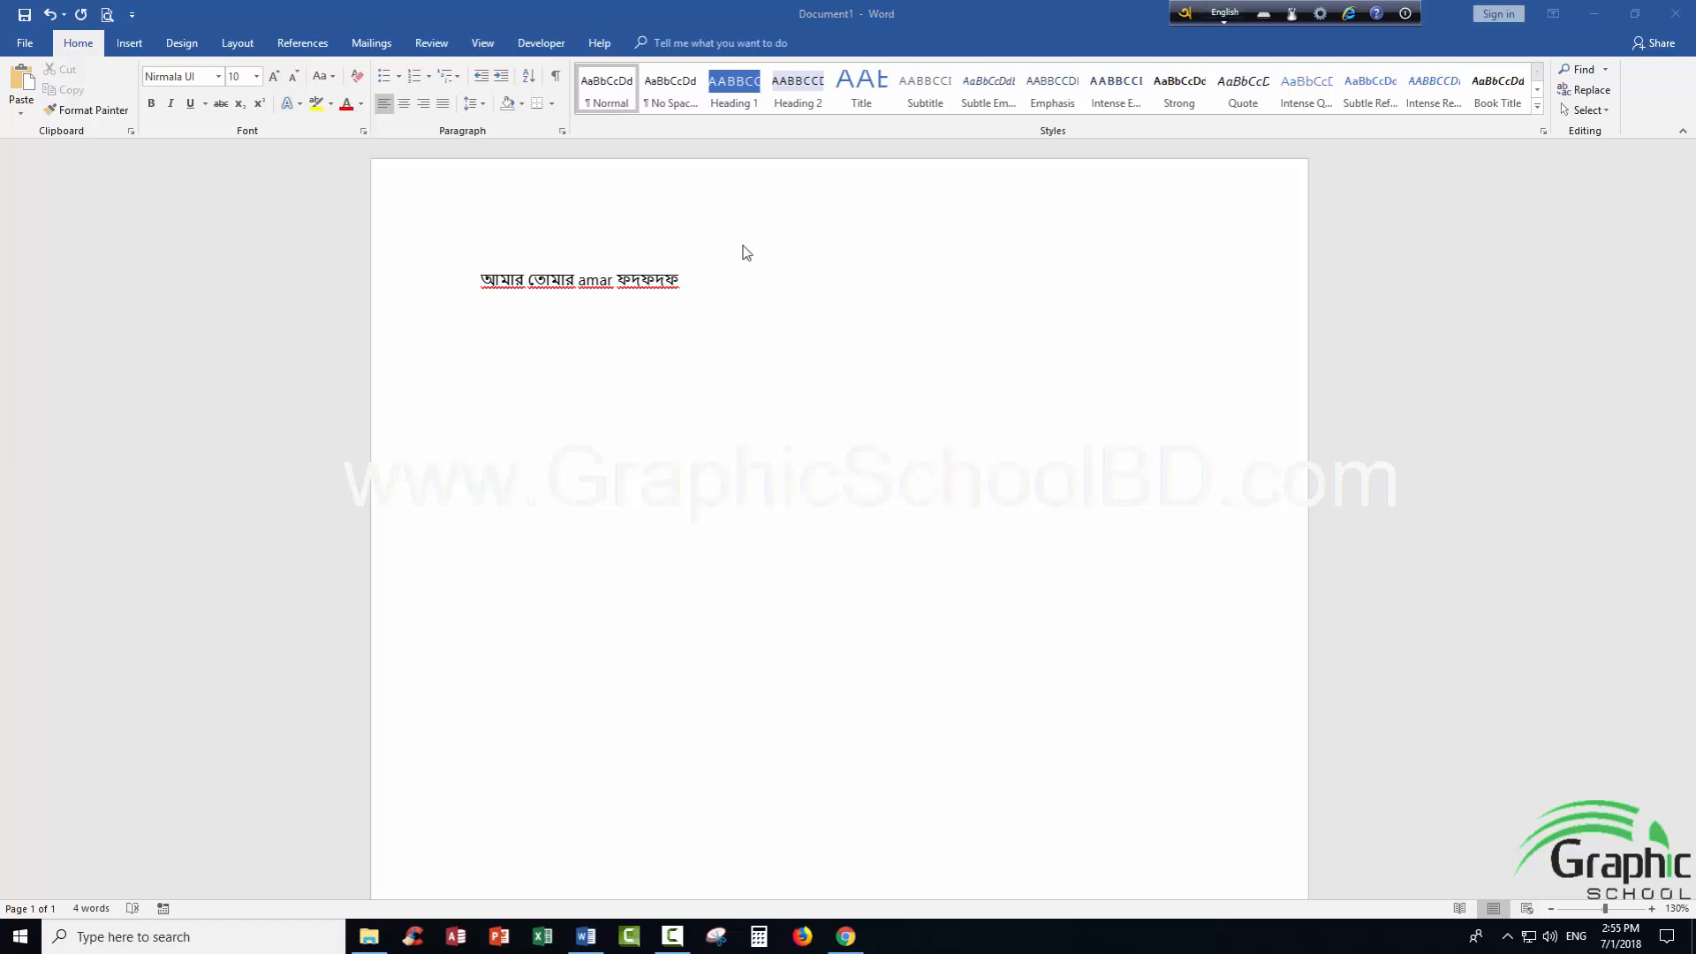
type("fdfdfdf")
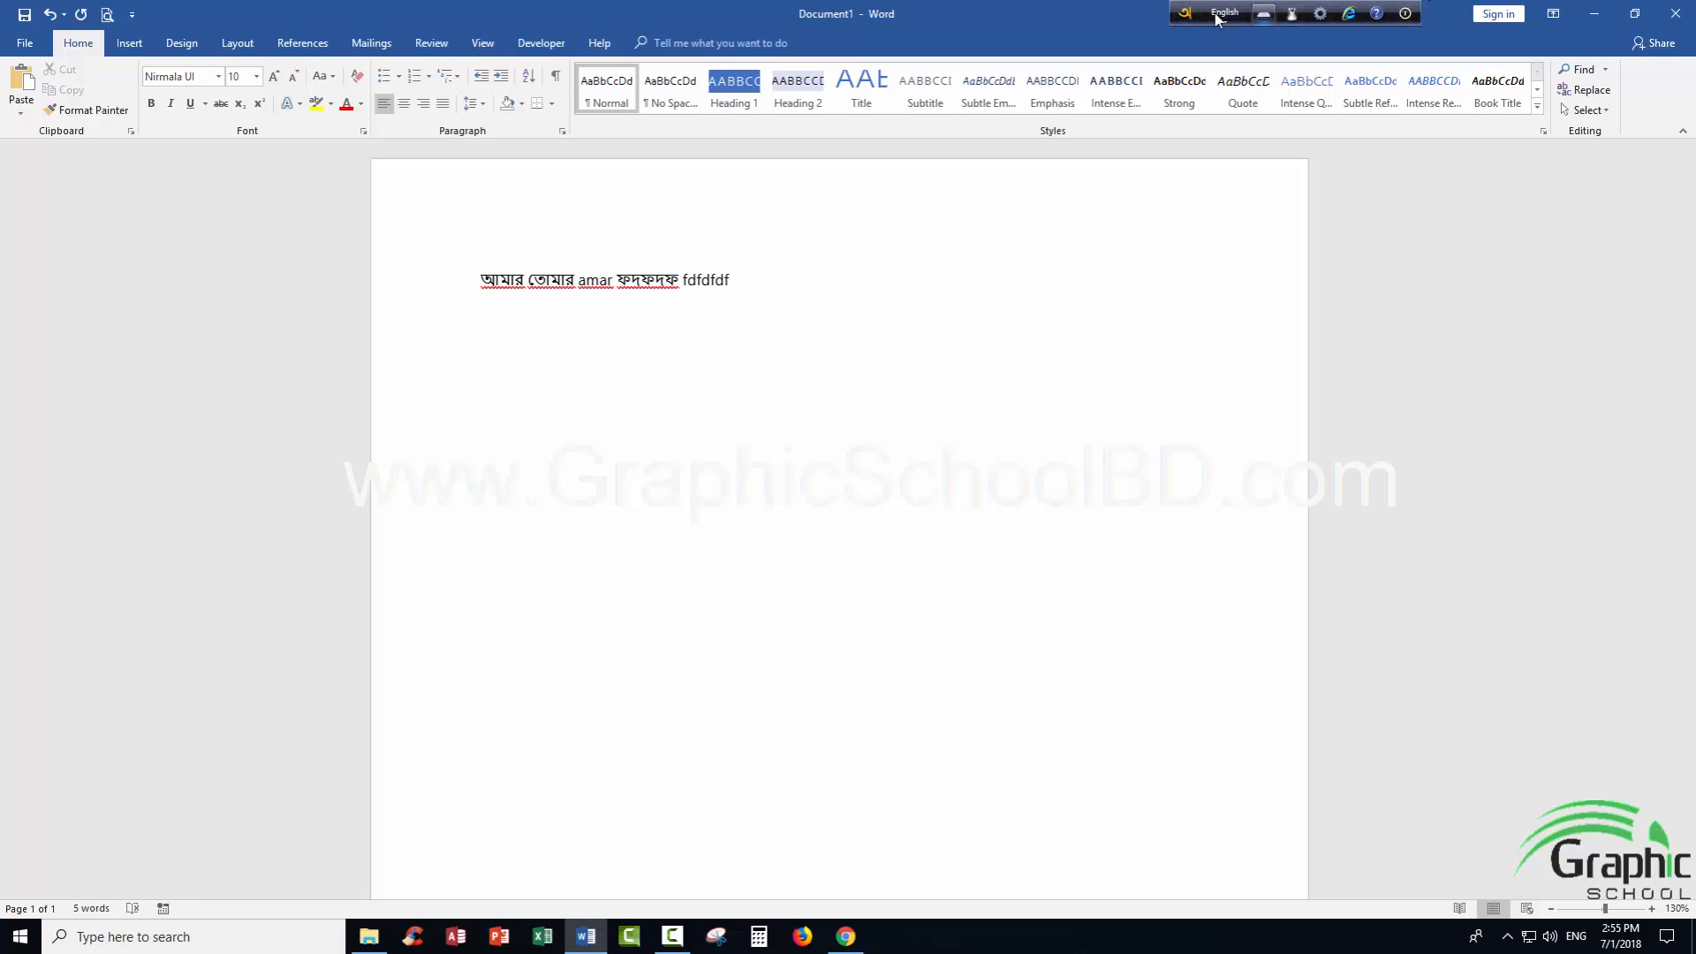
Step: Send the Avro bar to the system tray and restore it to the desktop
left_click(1406, 14)
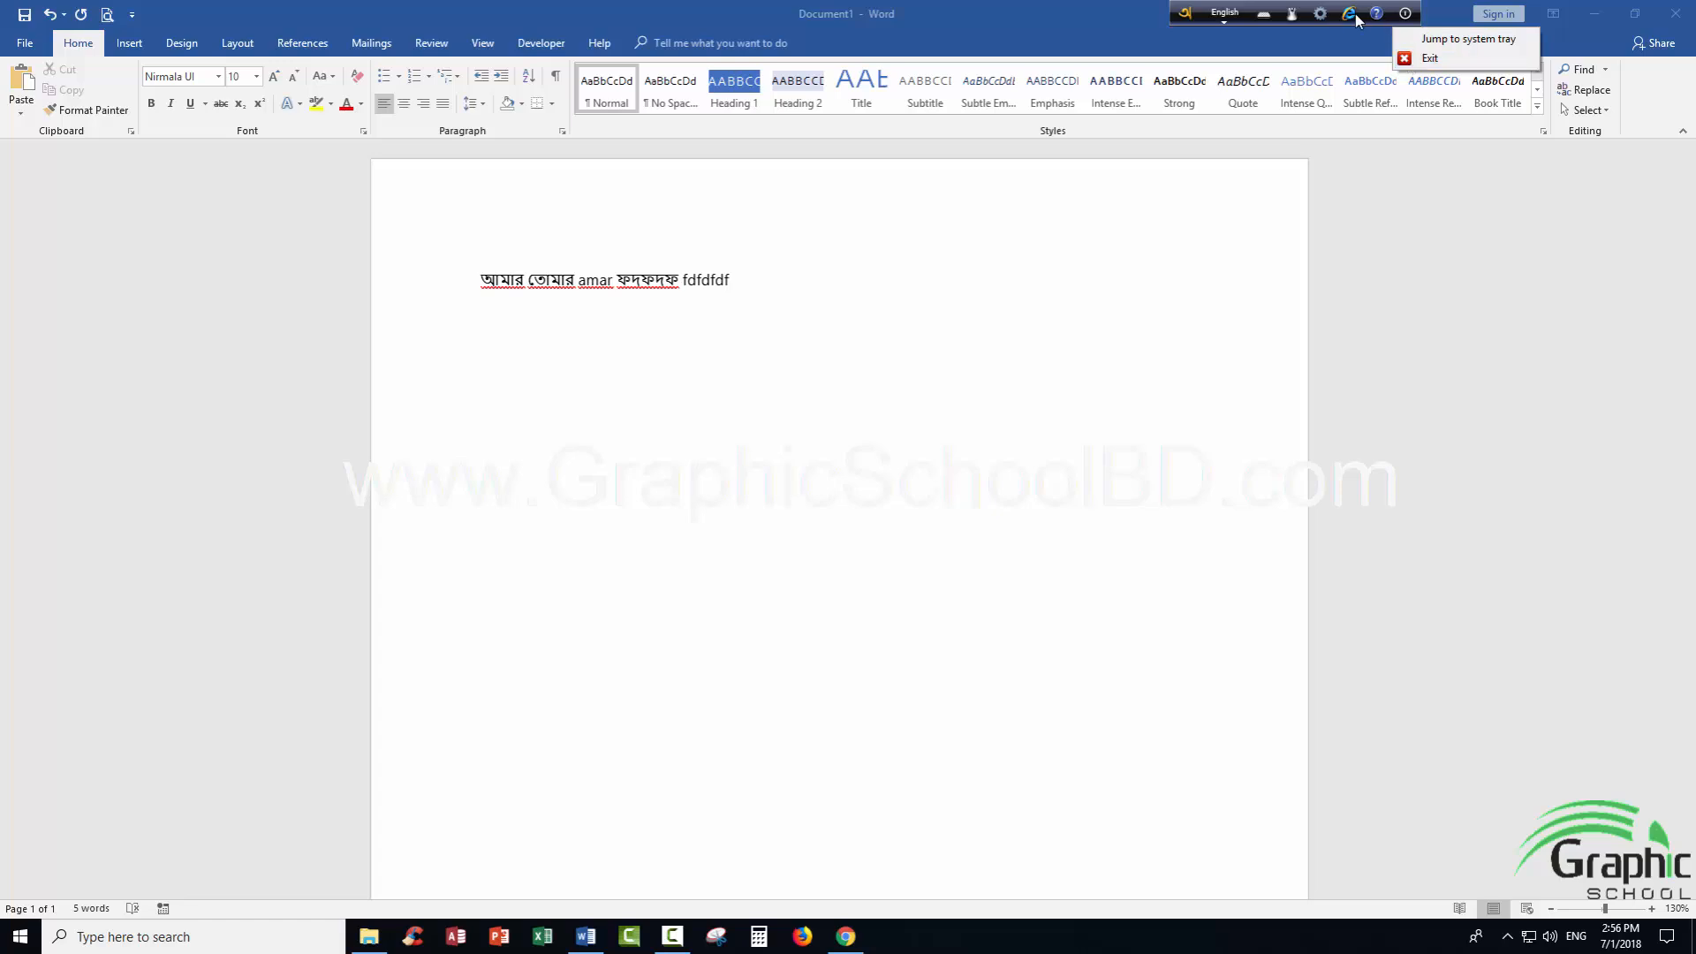
left_click(1459, 39)
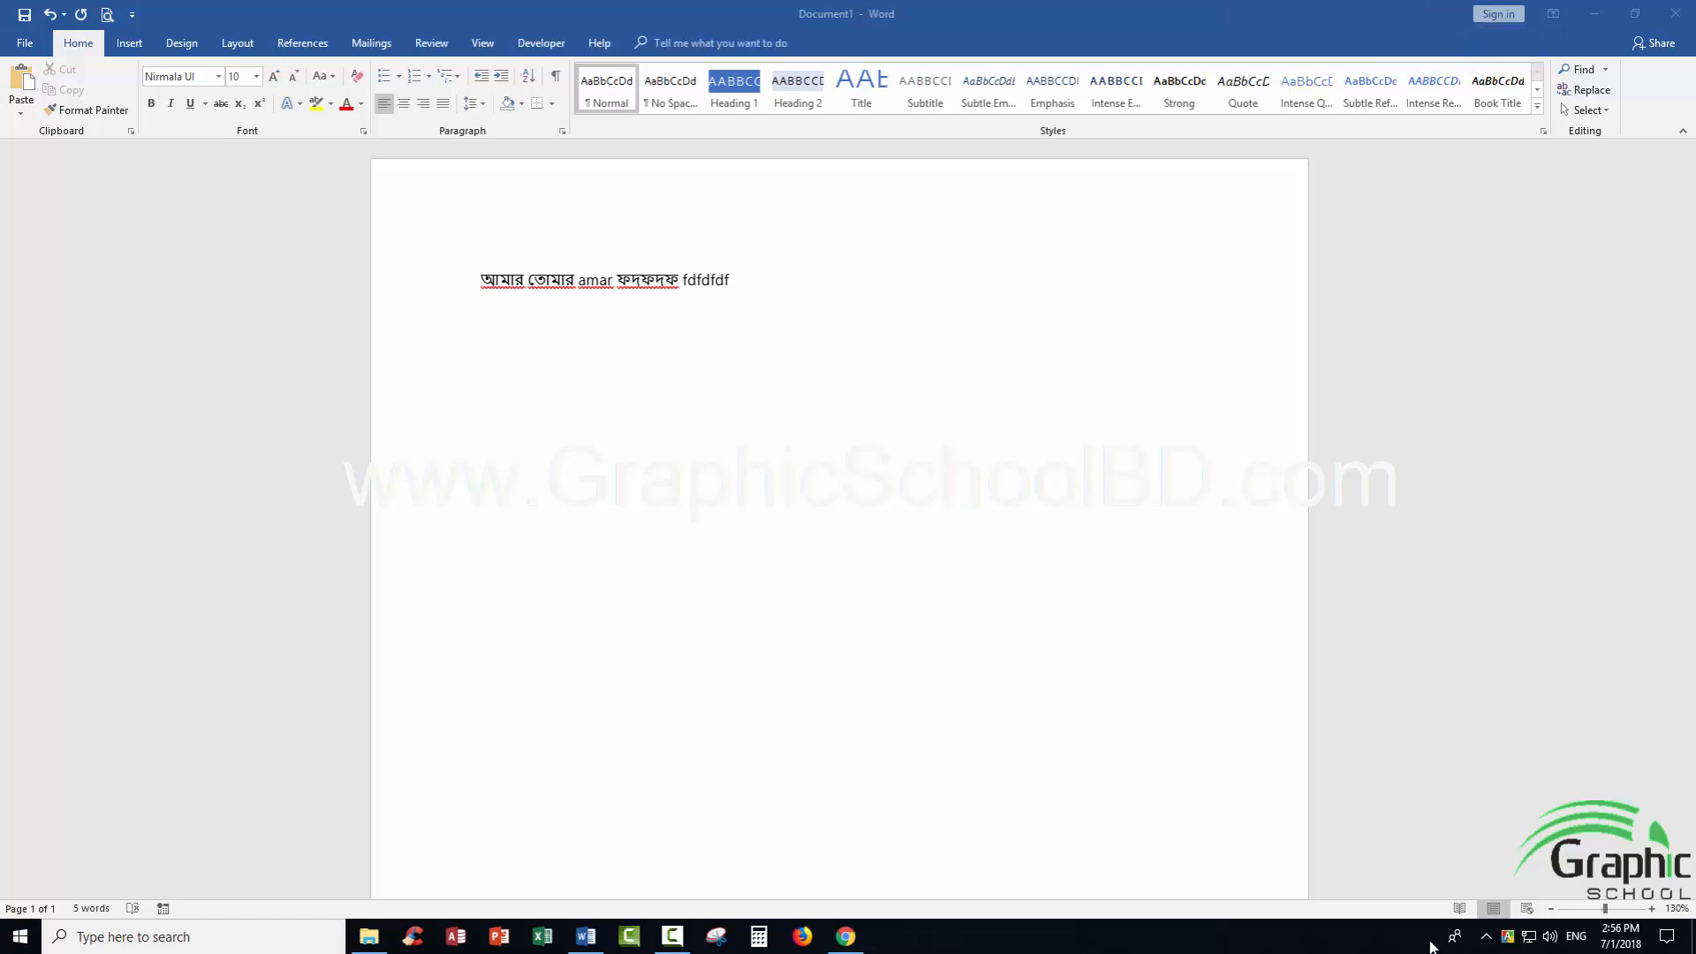
left_click(1506, 937)
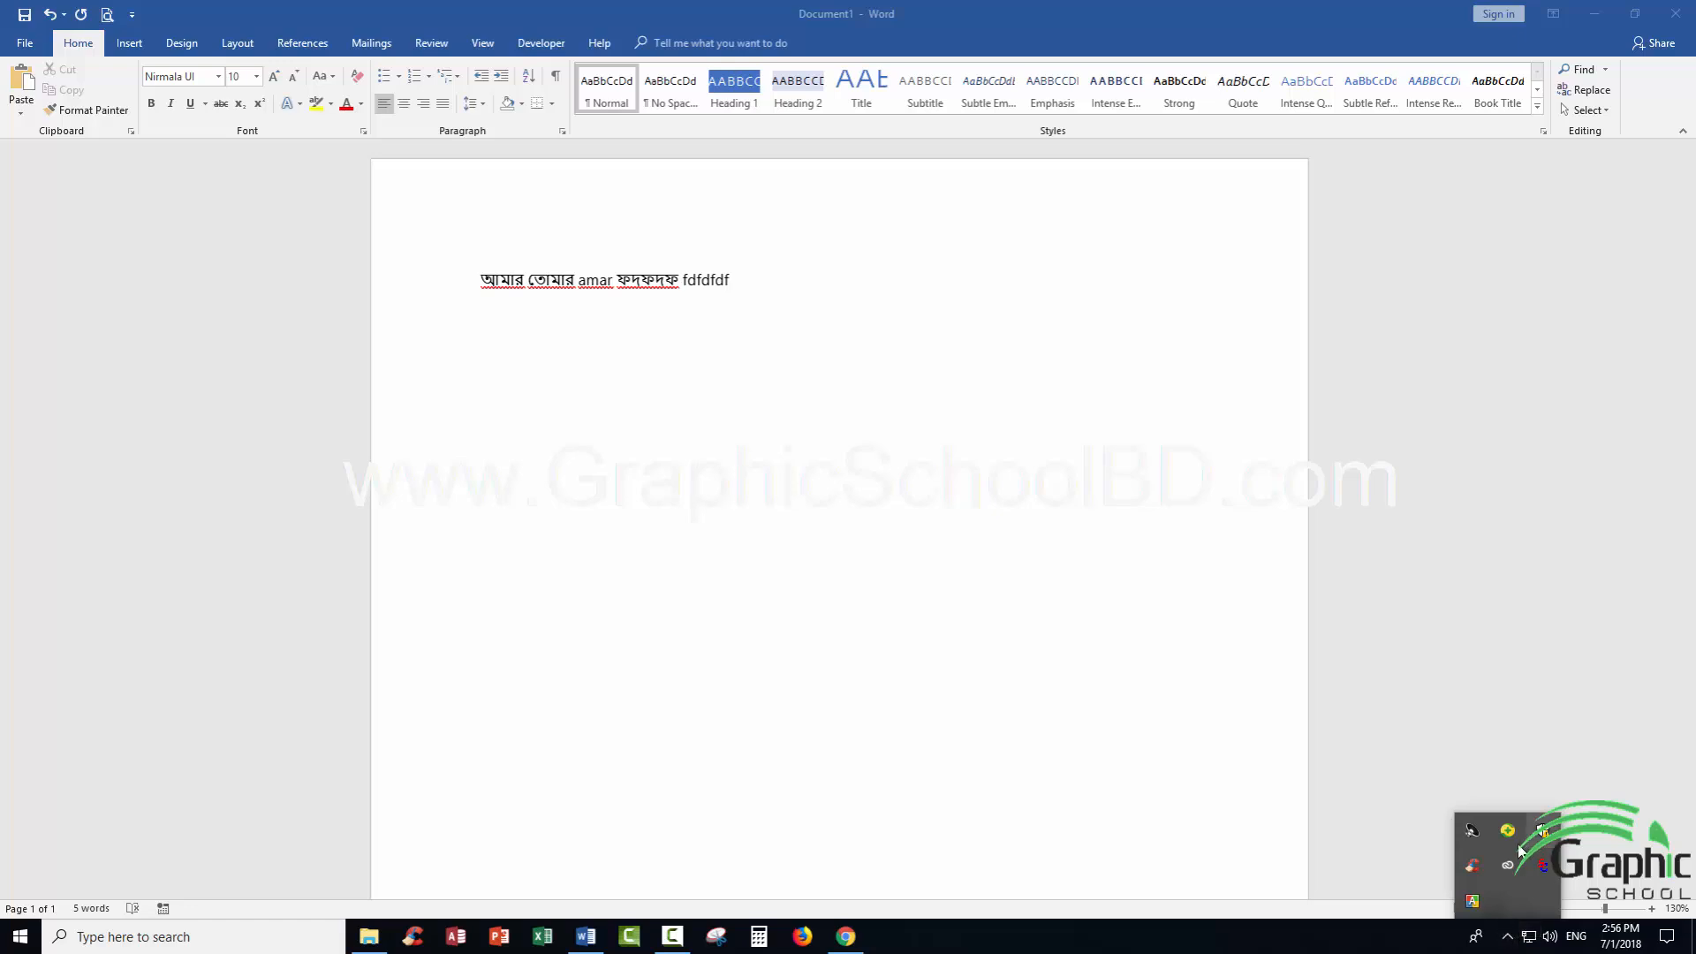
left_click(1472, 902)
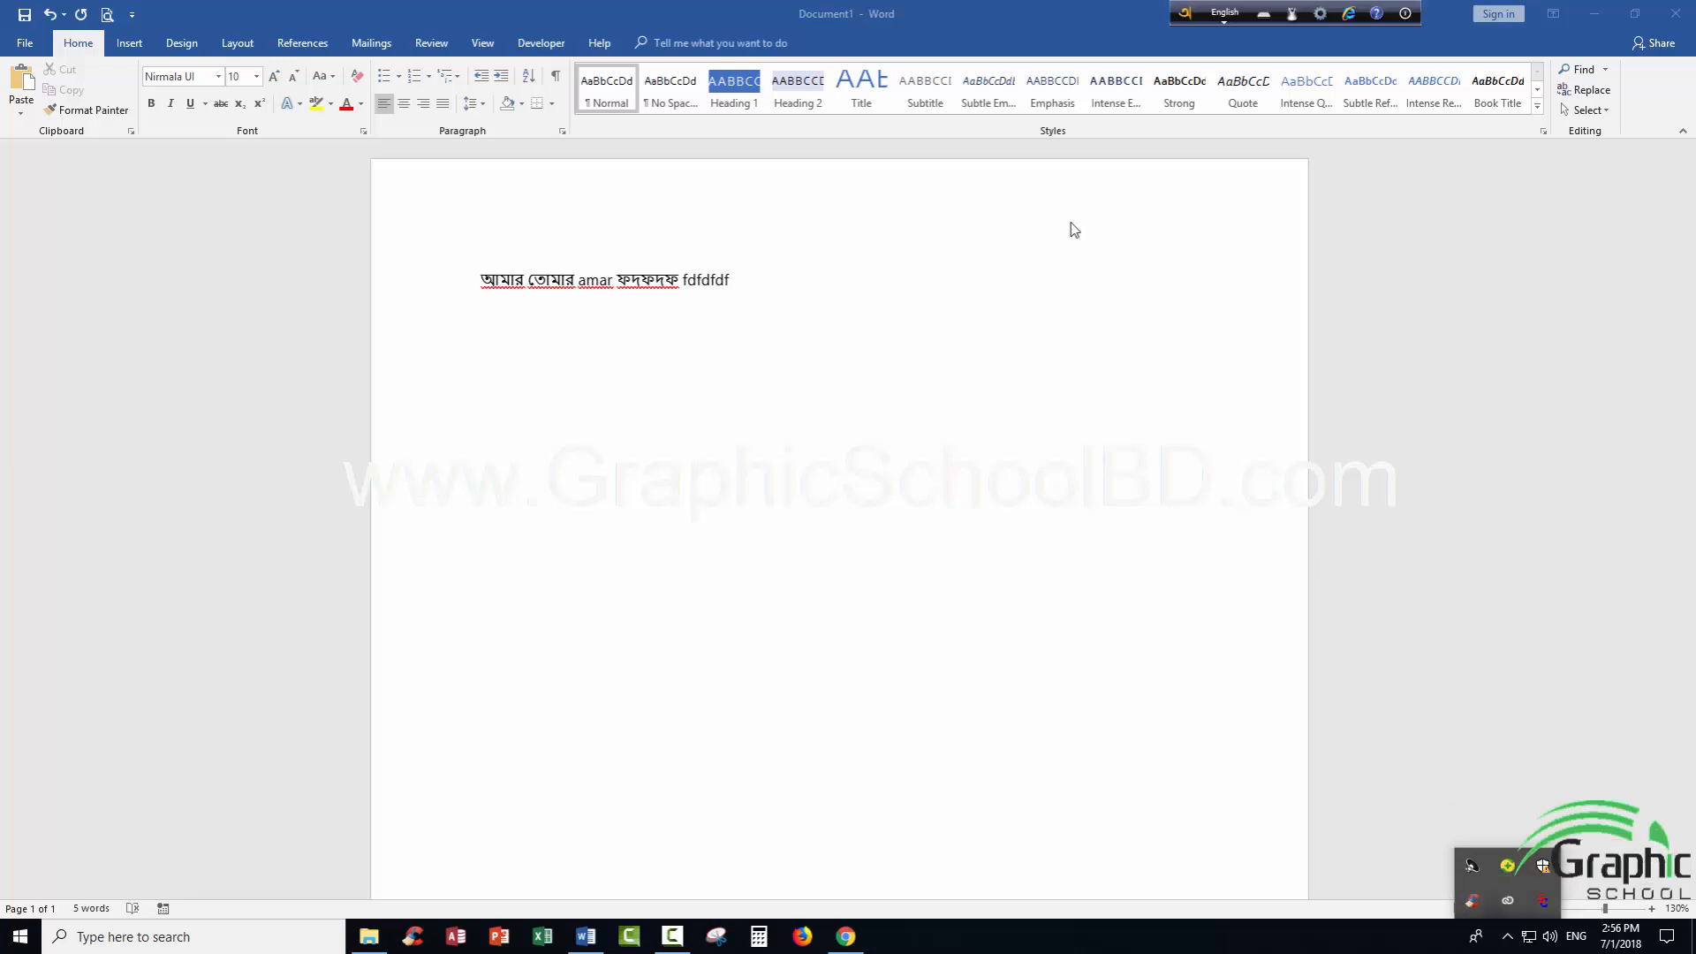
Step: Examine the Avro Phonetic key map in an enlarged layout viewer, close it and return to the end of the text
left_click(1263, 16)
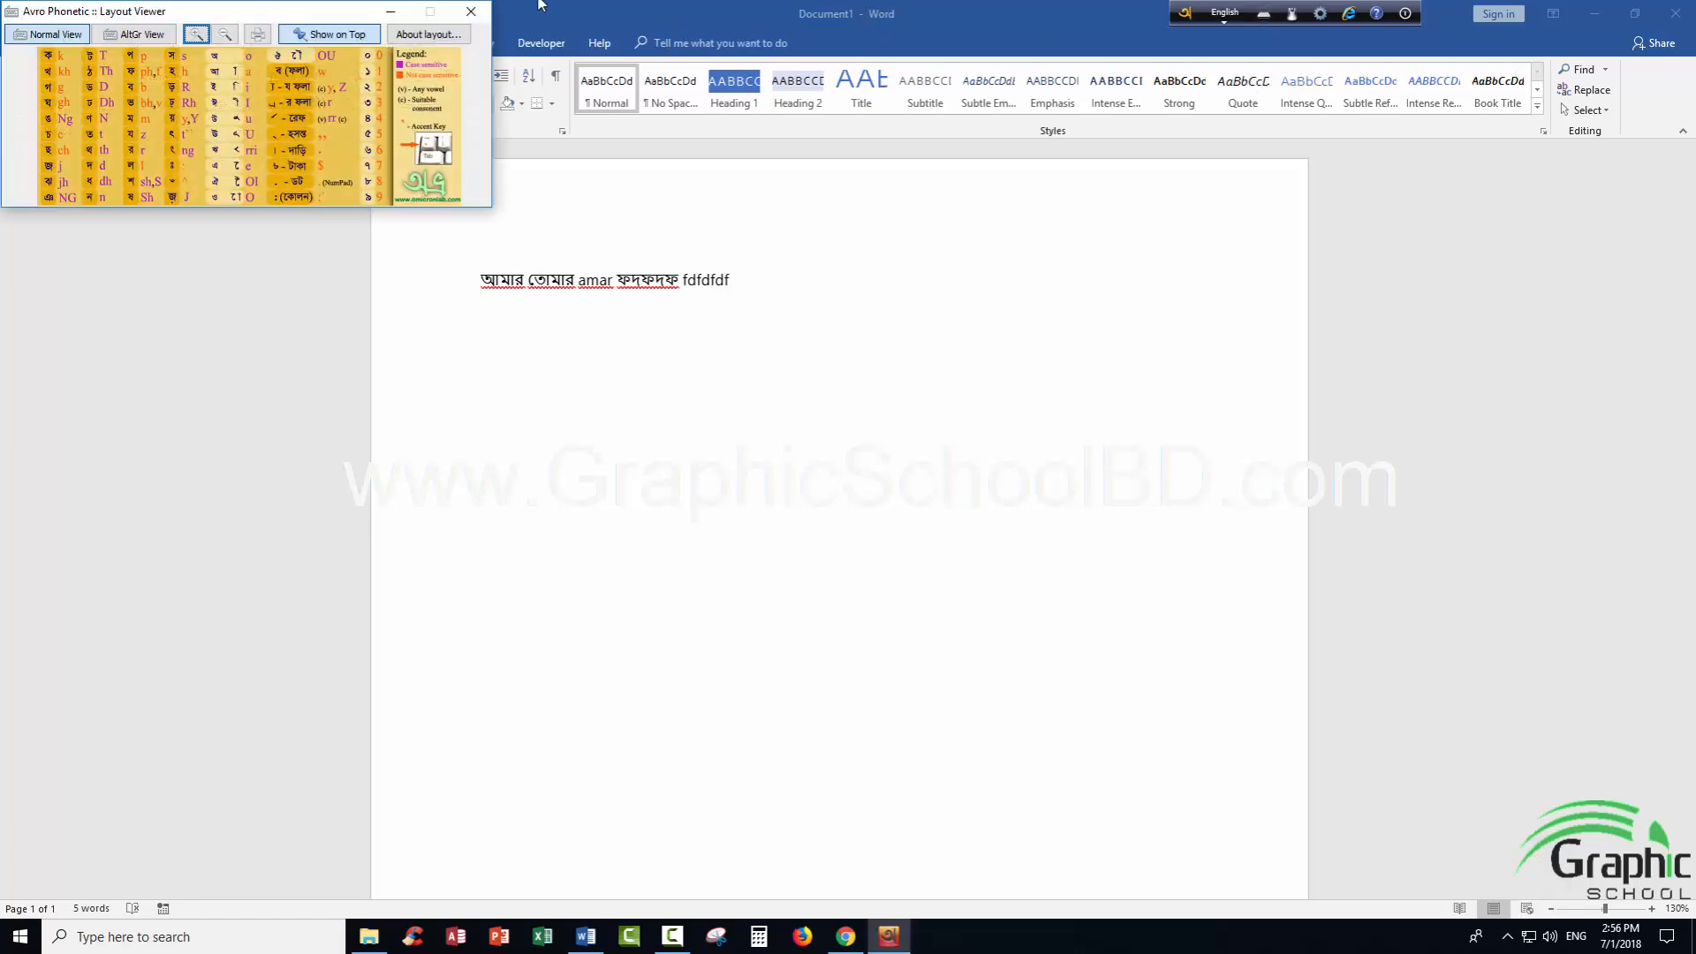
left_click_drag(187, 15, 868, 336)
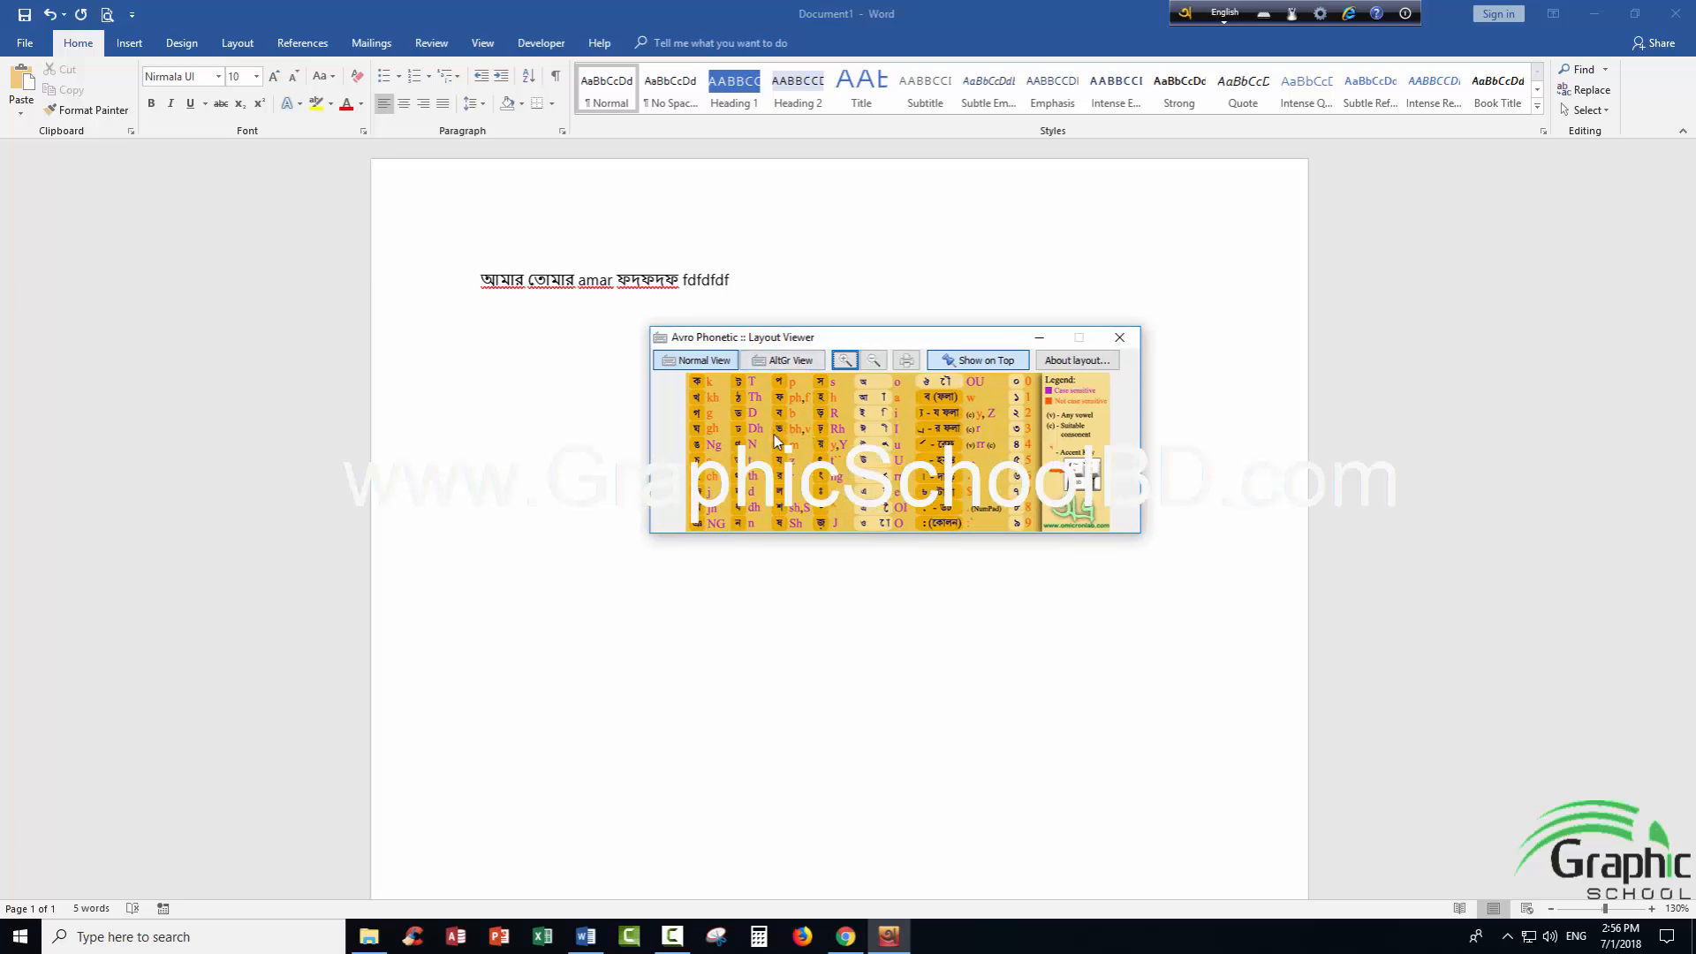
left_click(844, 360)
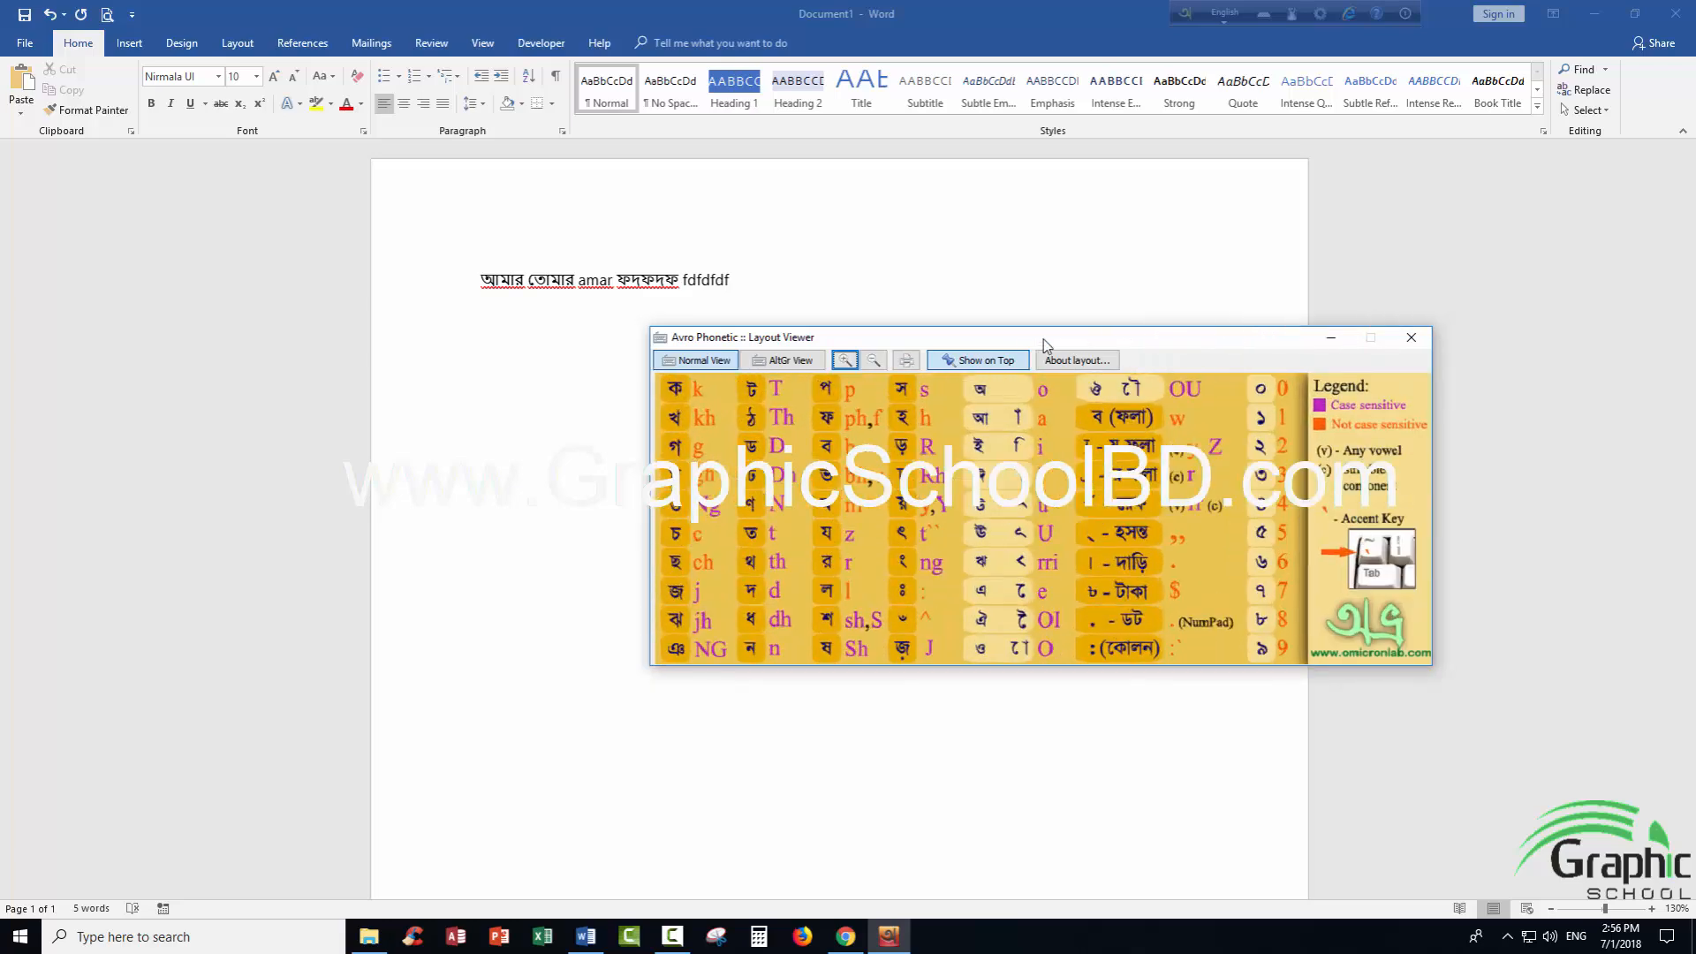
left_click_drag(1042, 339, 921, 338)
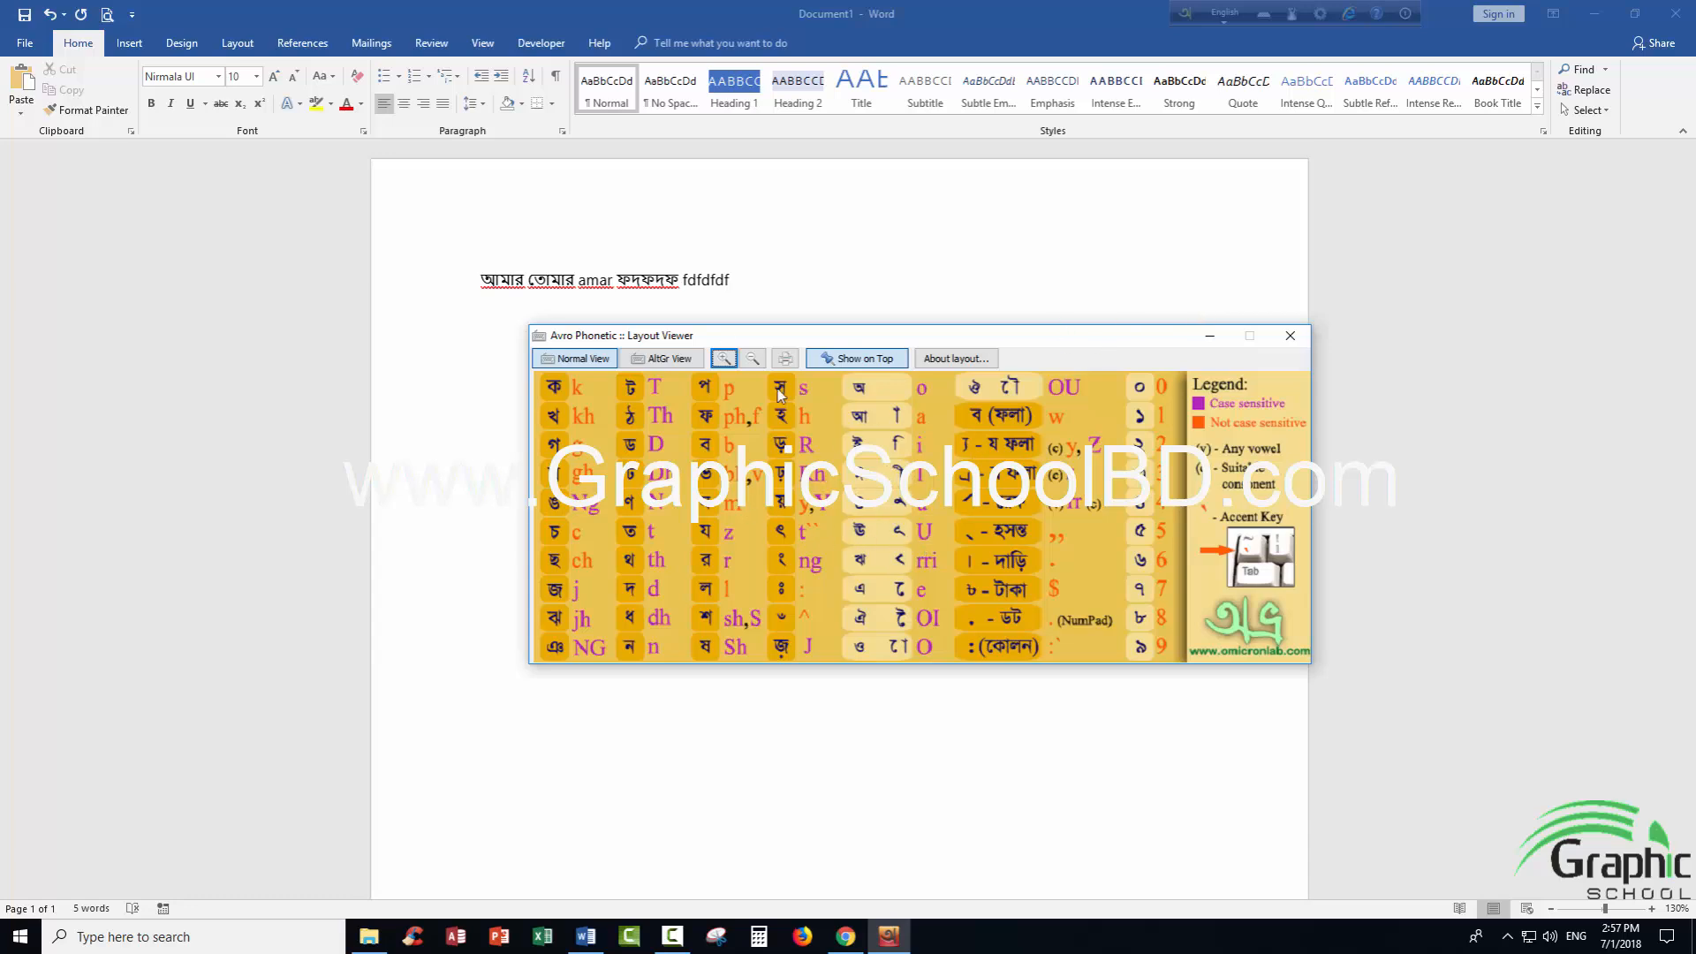
left_click(1289, 336)
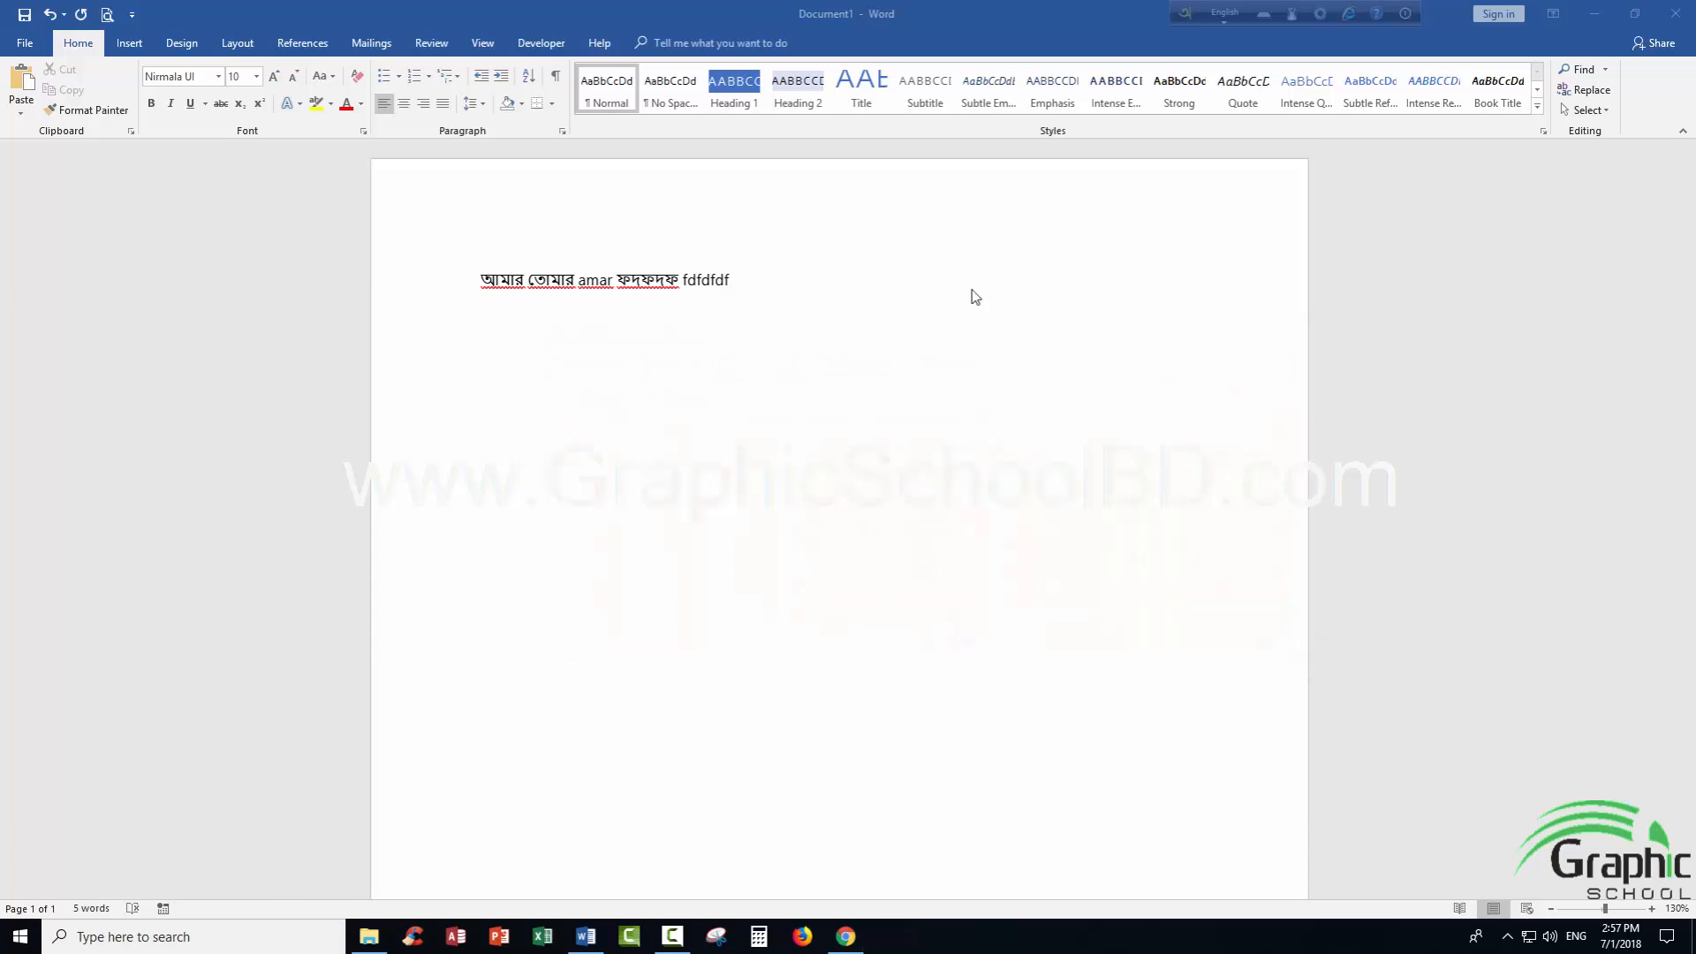
left_click(781, 278)
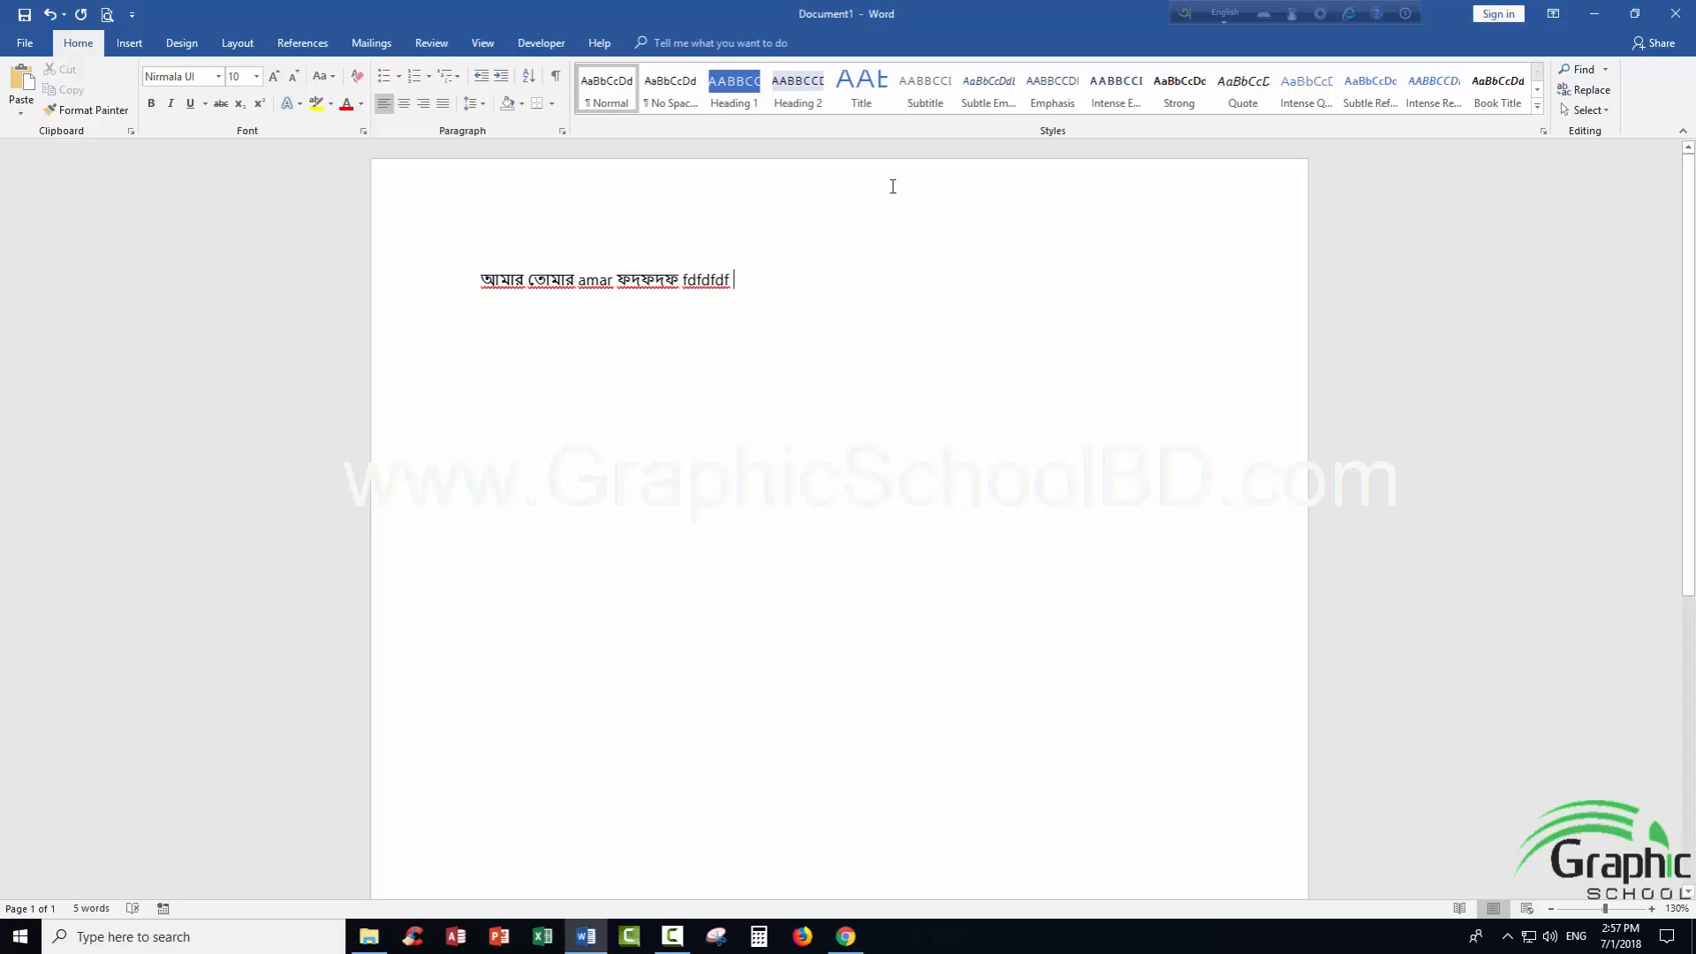
Step: Open Avro Mouse beside the text and enter the letters "কখ" with it on a new line
left_click(1293, 14)
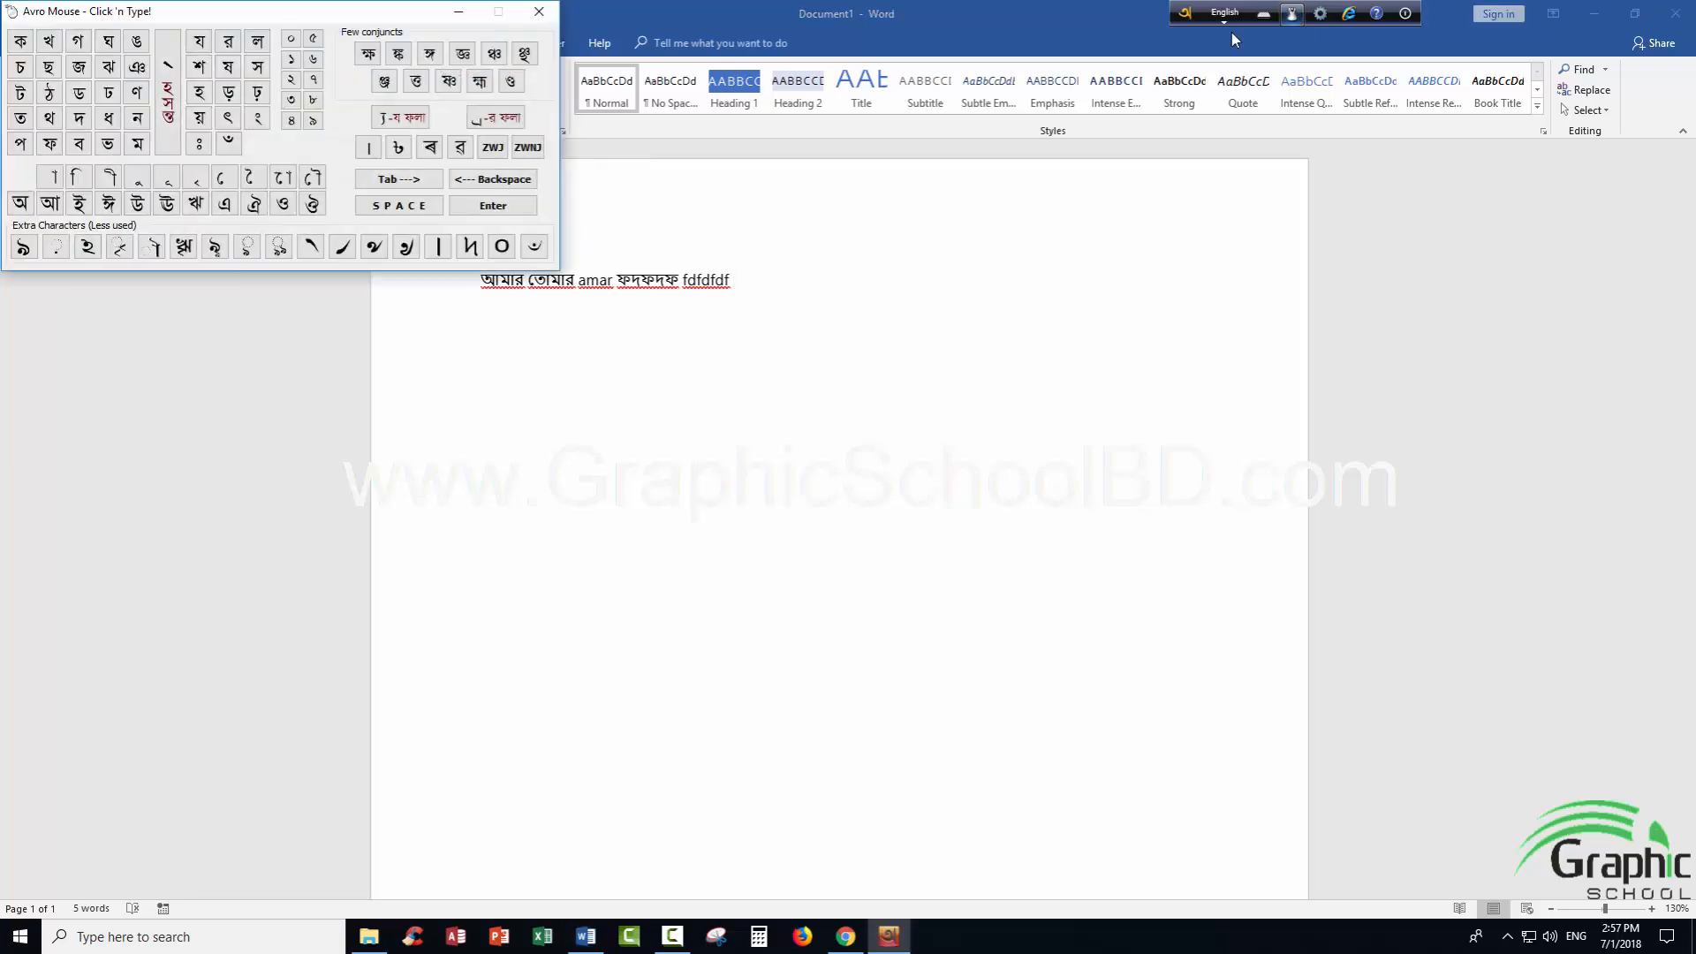
left_click_drag(349, 19, 1235, 331)
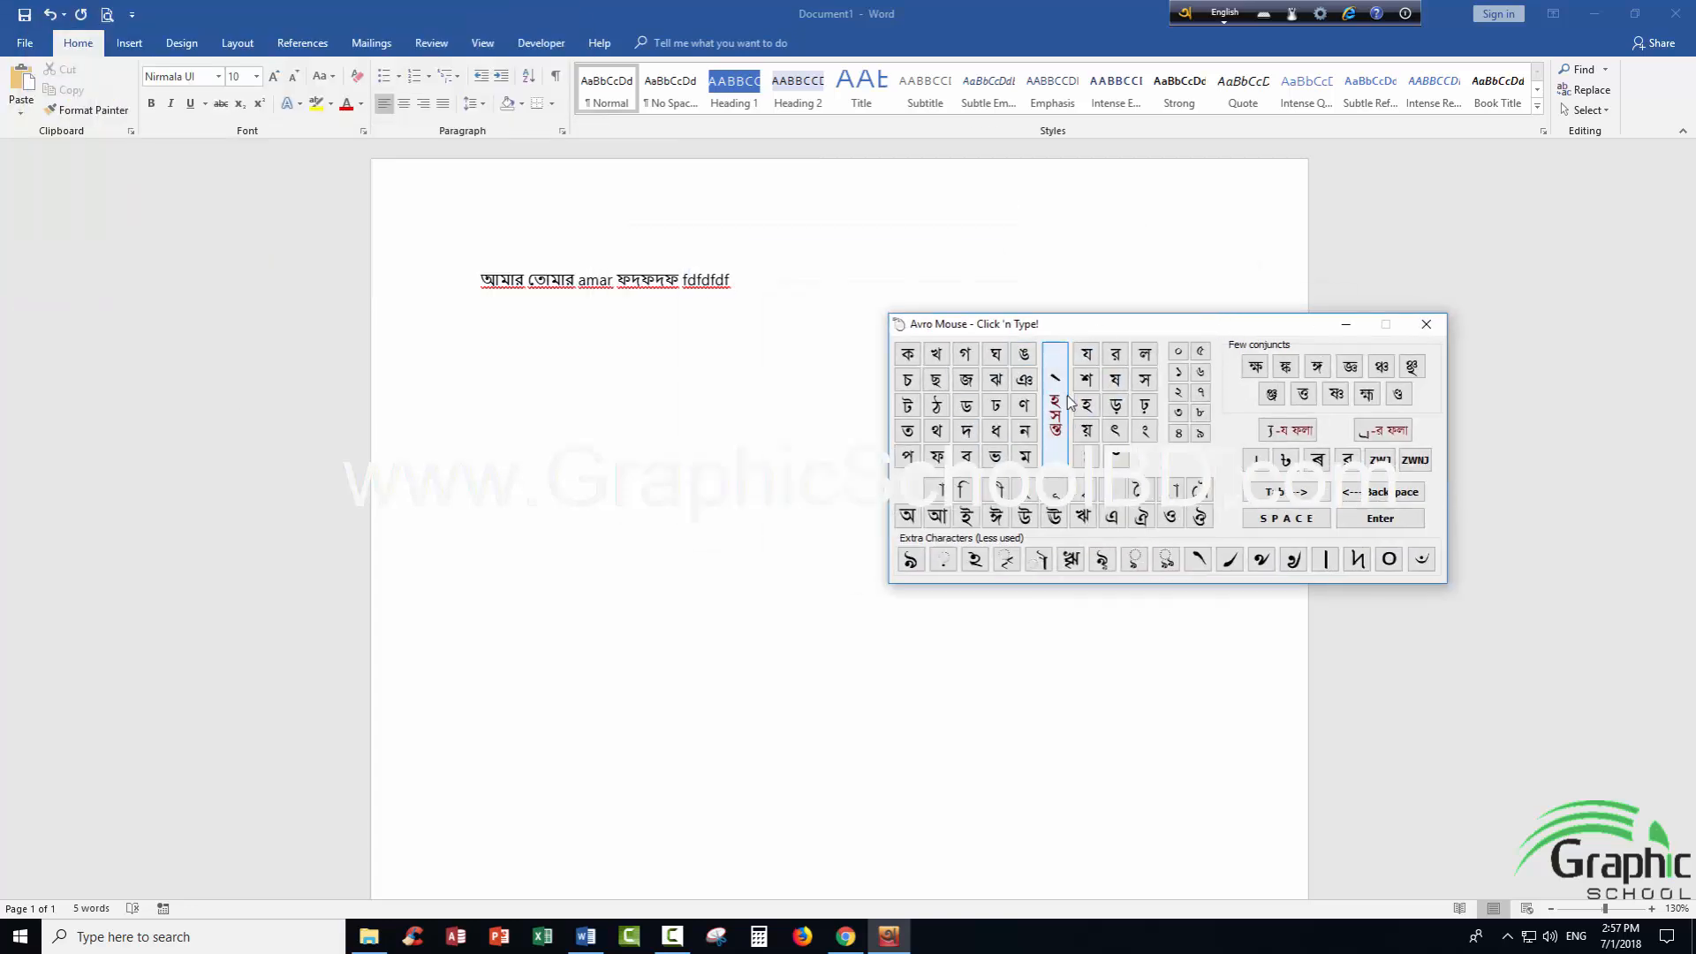
left_click(752, 279)
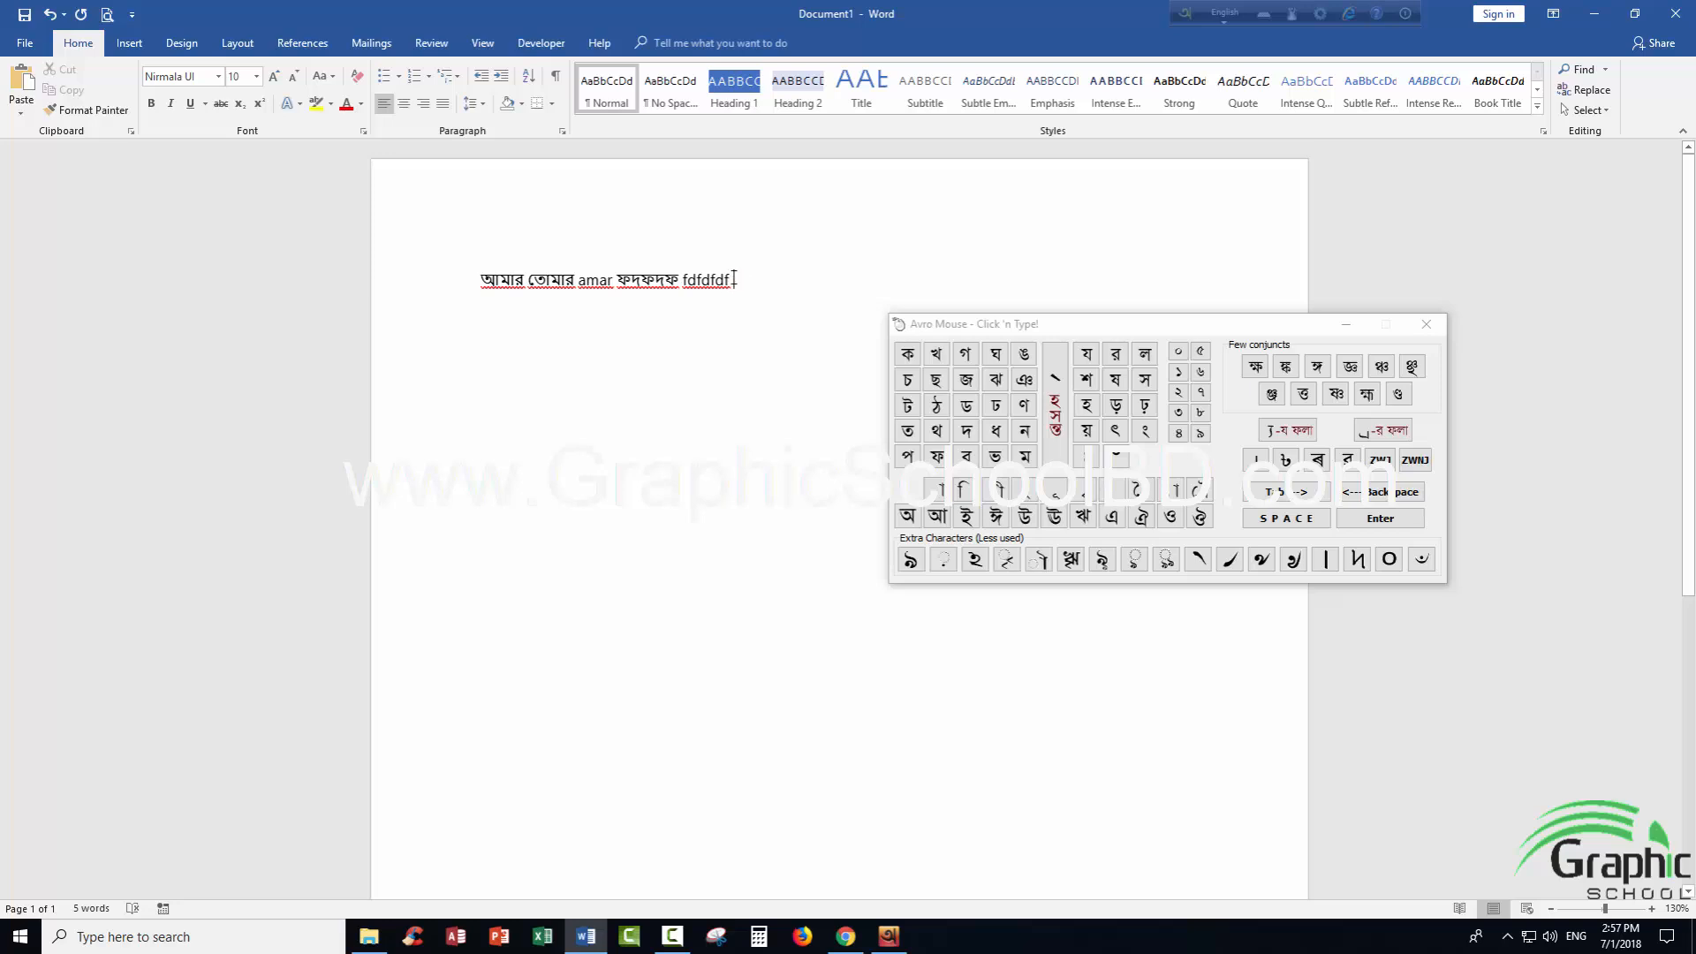
key("Return")
left_click(908, 357)
left_click(936, 357)
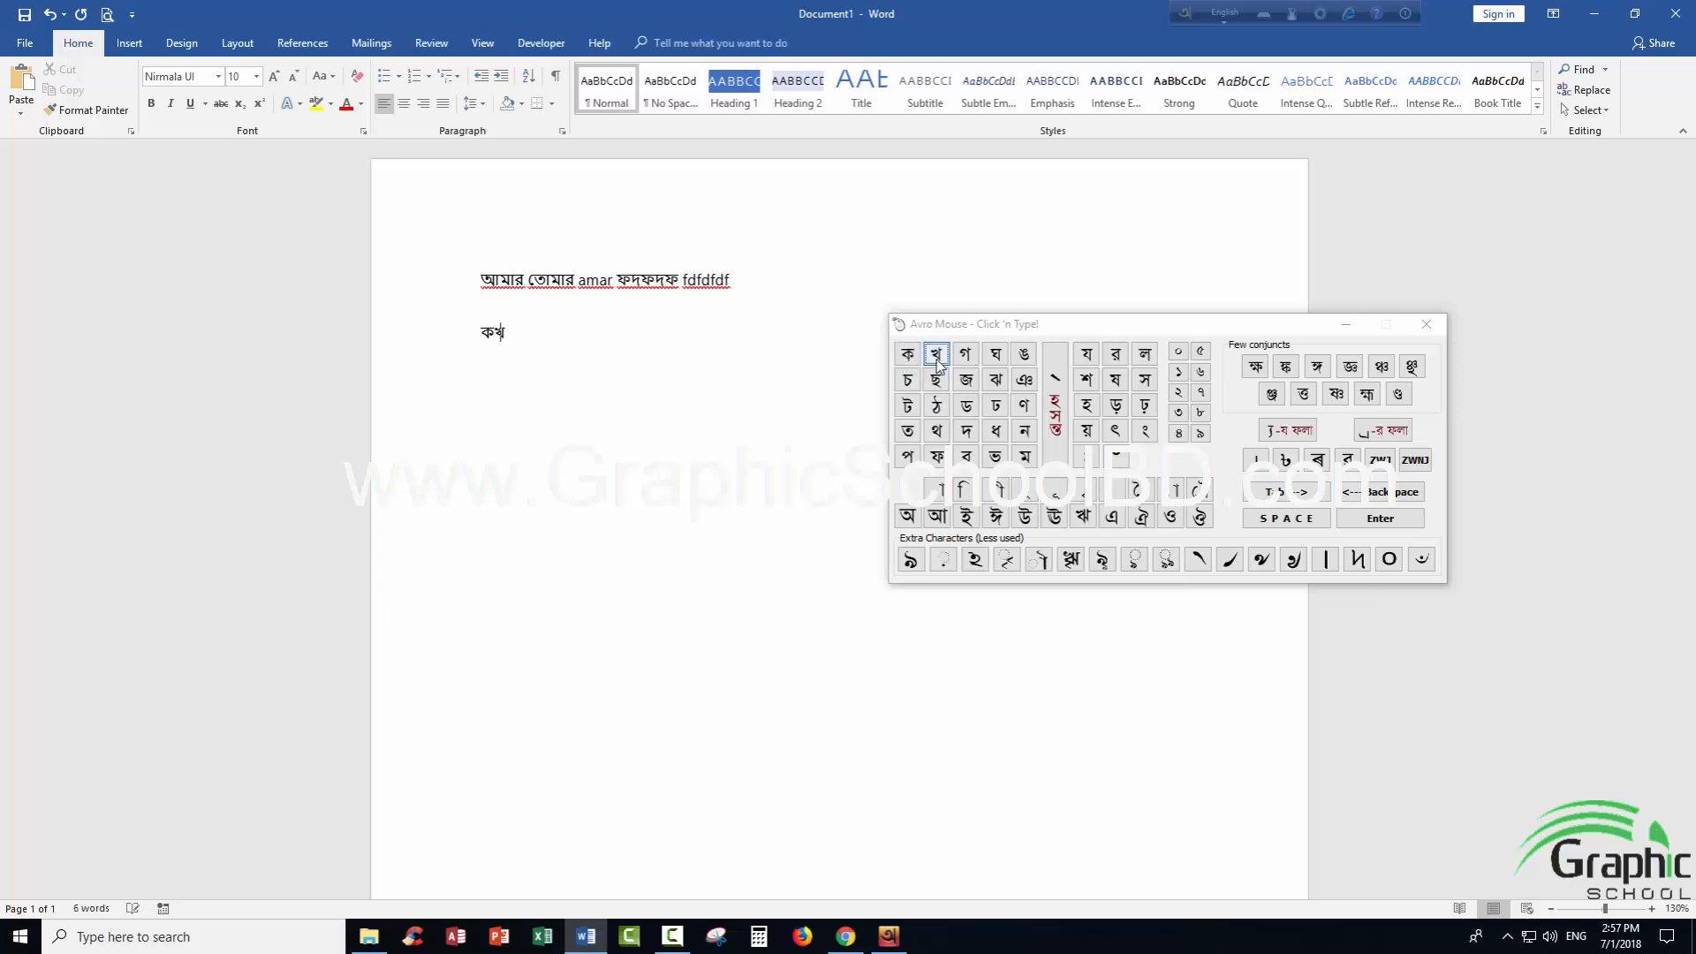
Step: Try adding গ and ঘ after "কখ" with Avro Mouse and erase both letters again
left_click(964, 355)
left_click(994, 354)
left_click(1380, 497)
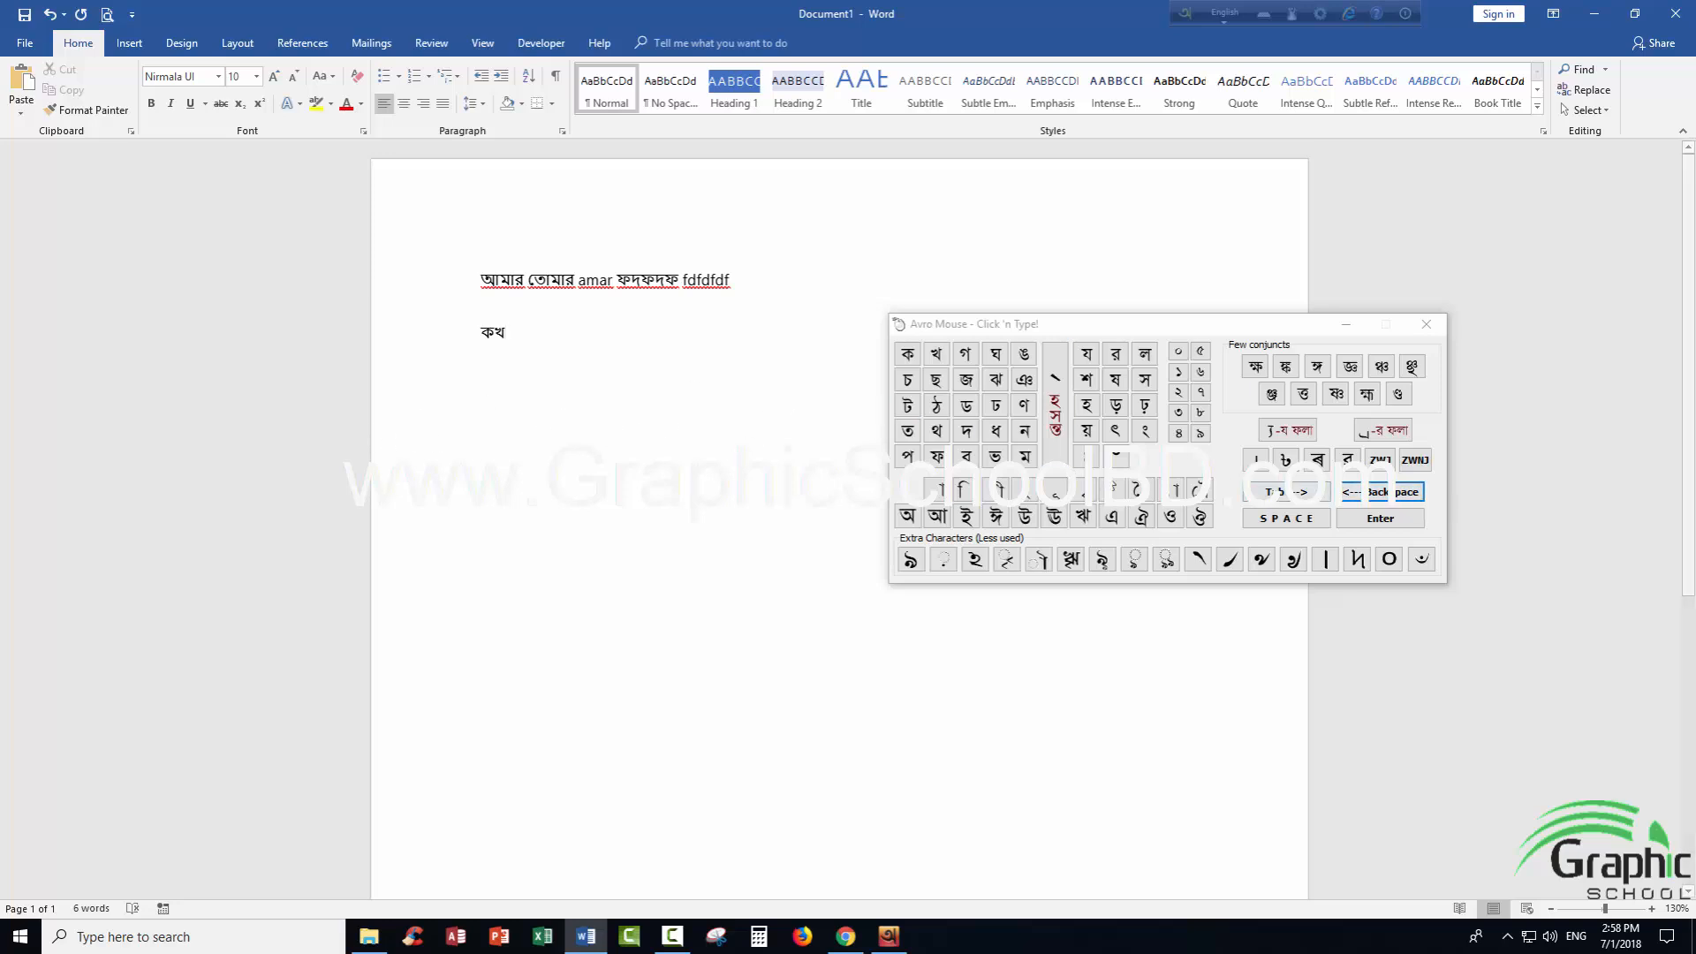
Step: Start a new line below "কখ" with Avro Mouse, insert and erase trial spaces, and enter the vowel "অ"
left_click(1385, 521)
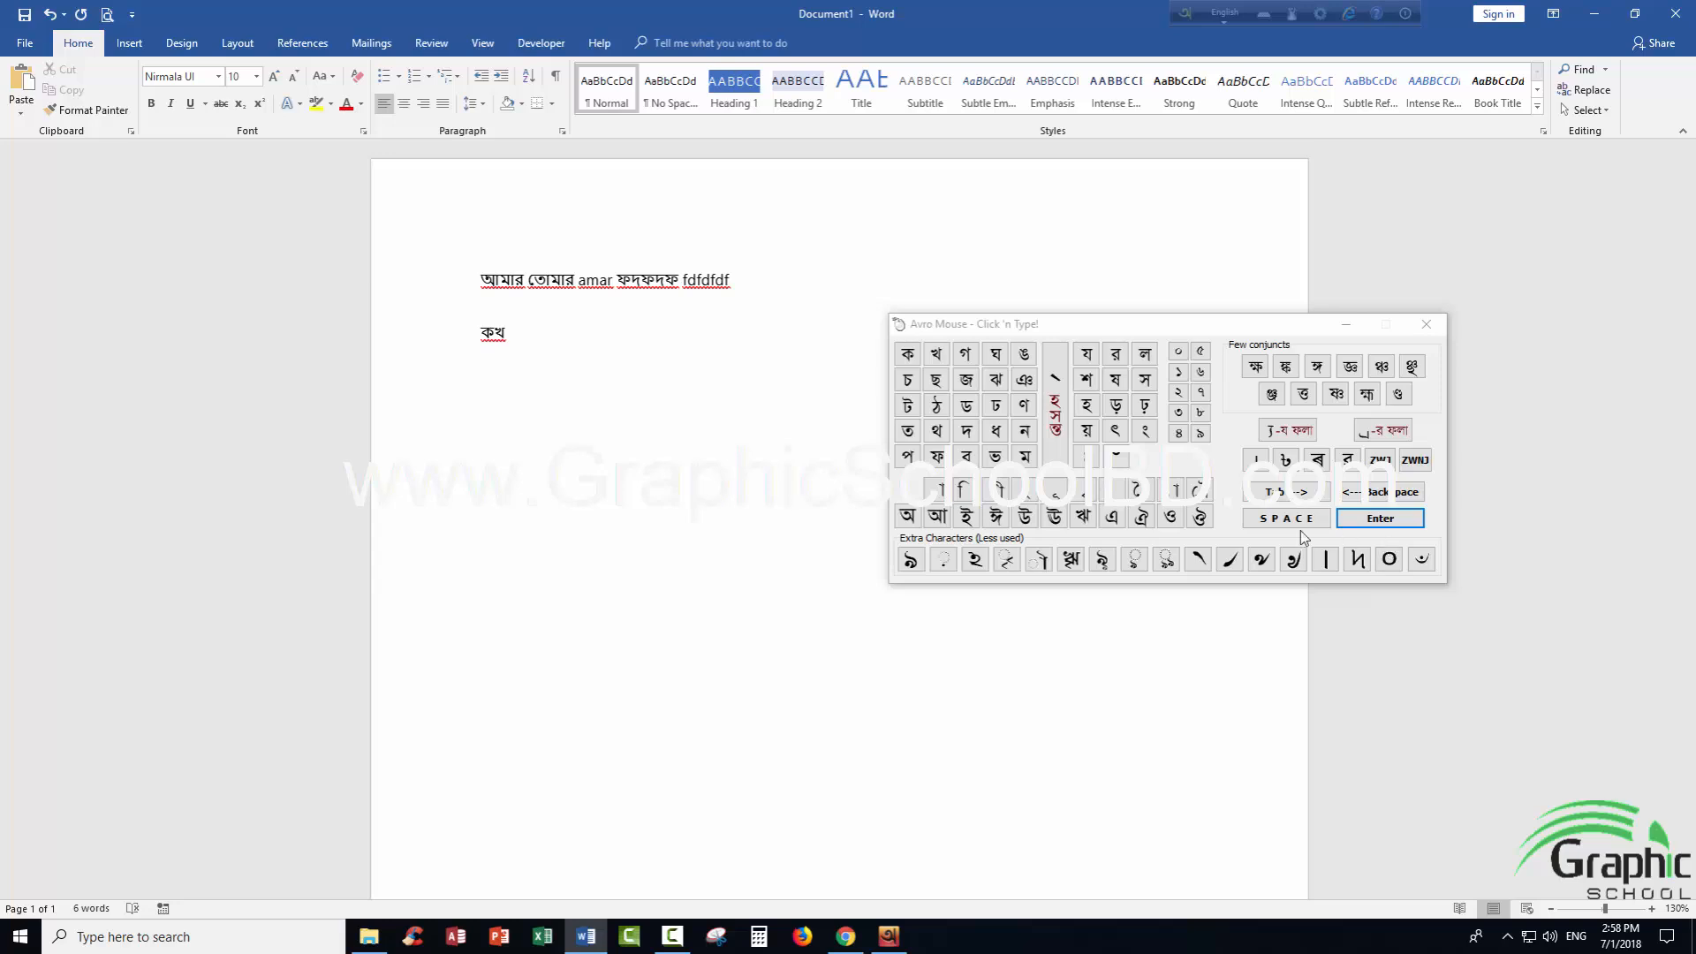
left_click(1267, 526)
left_click(1268, 525)
left_click(1268, 526)
left_click(1268, 525)
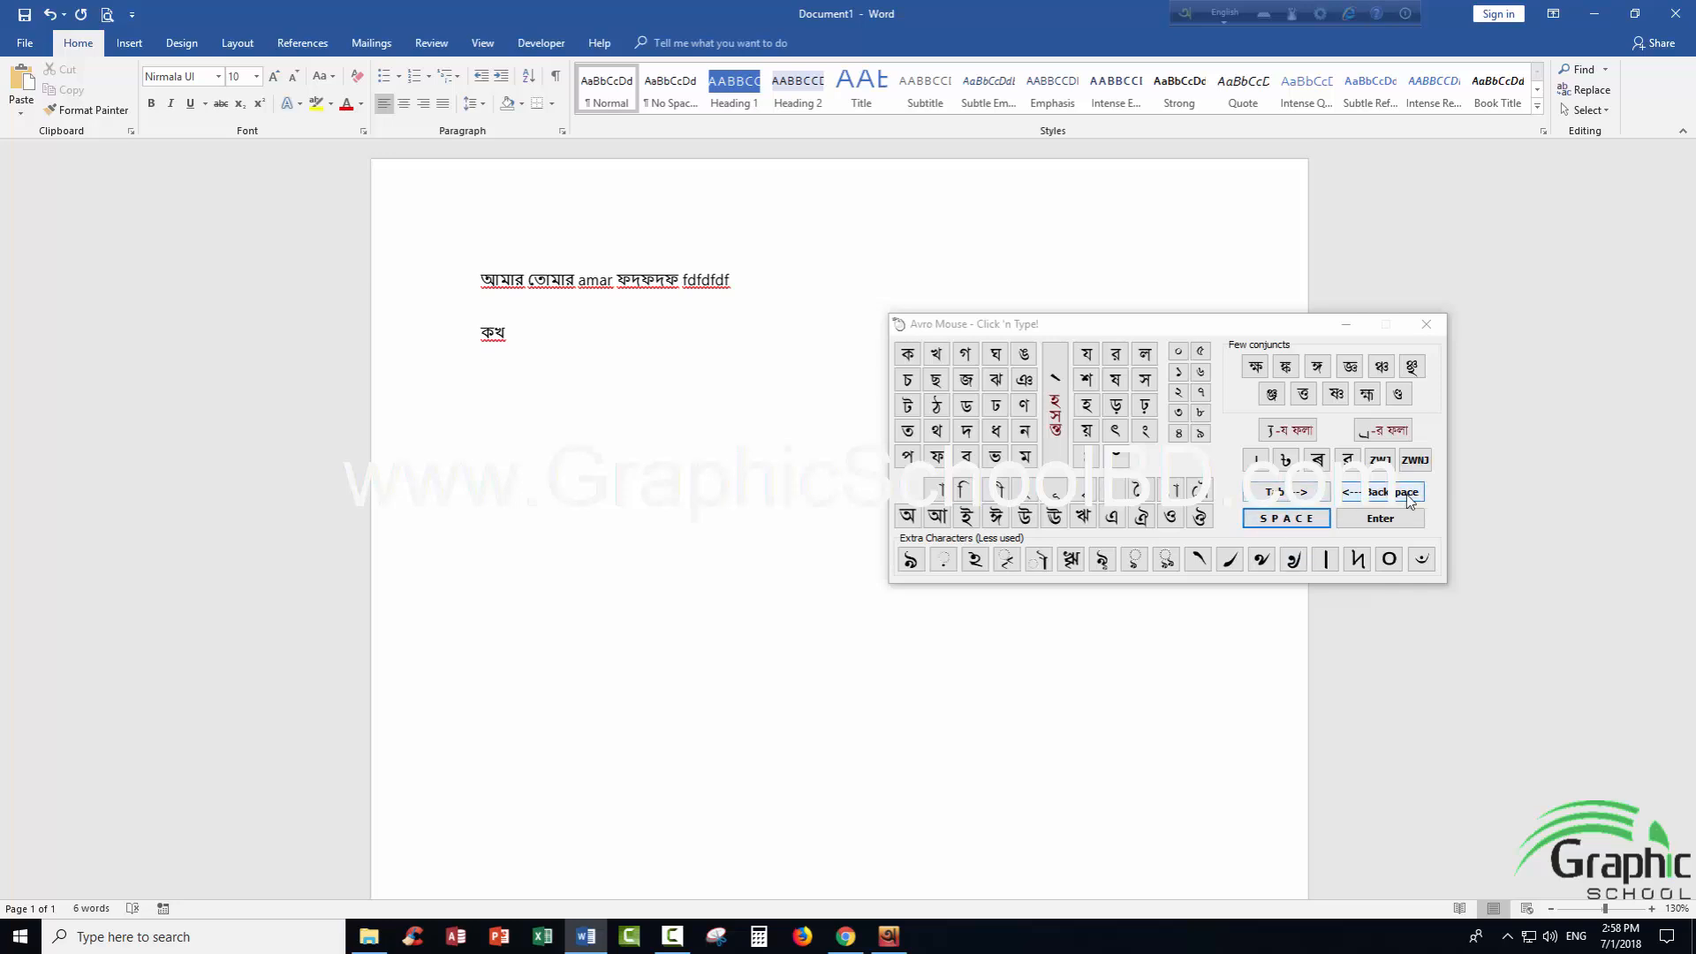
left_click(1406, 497)
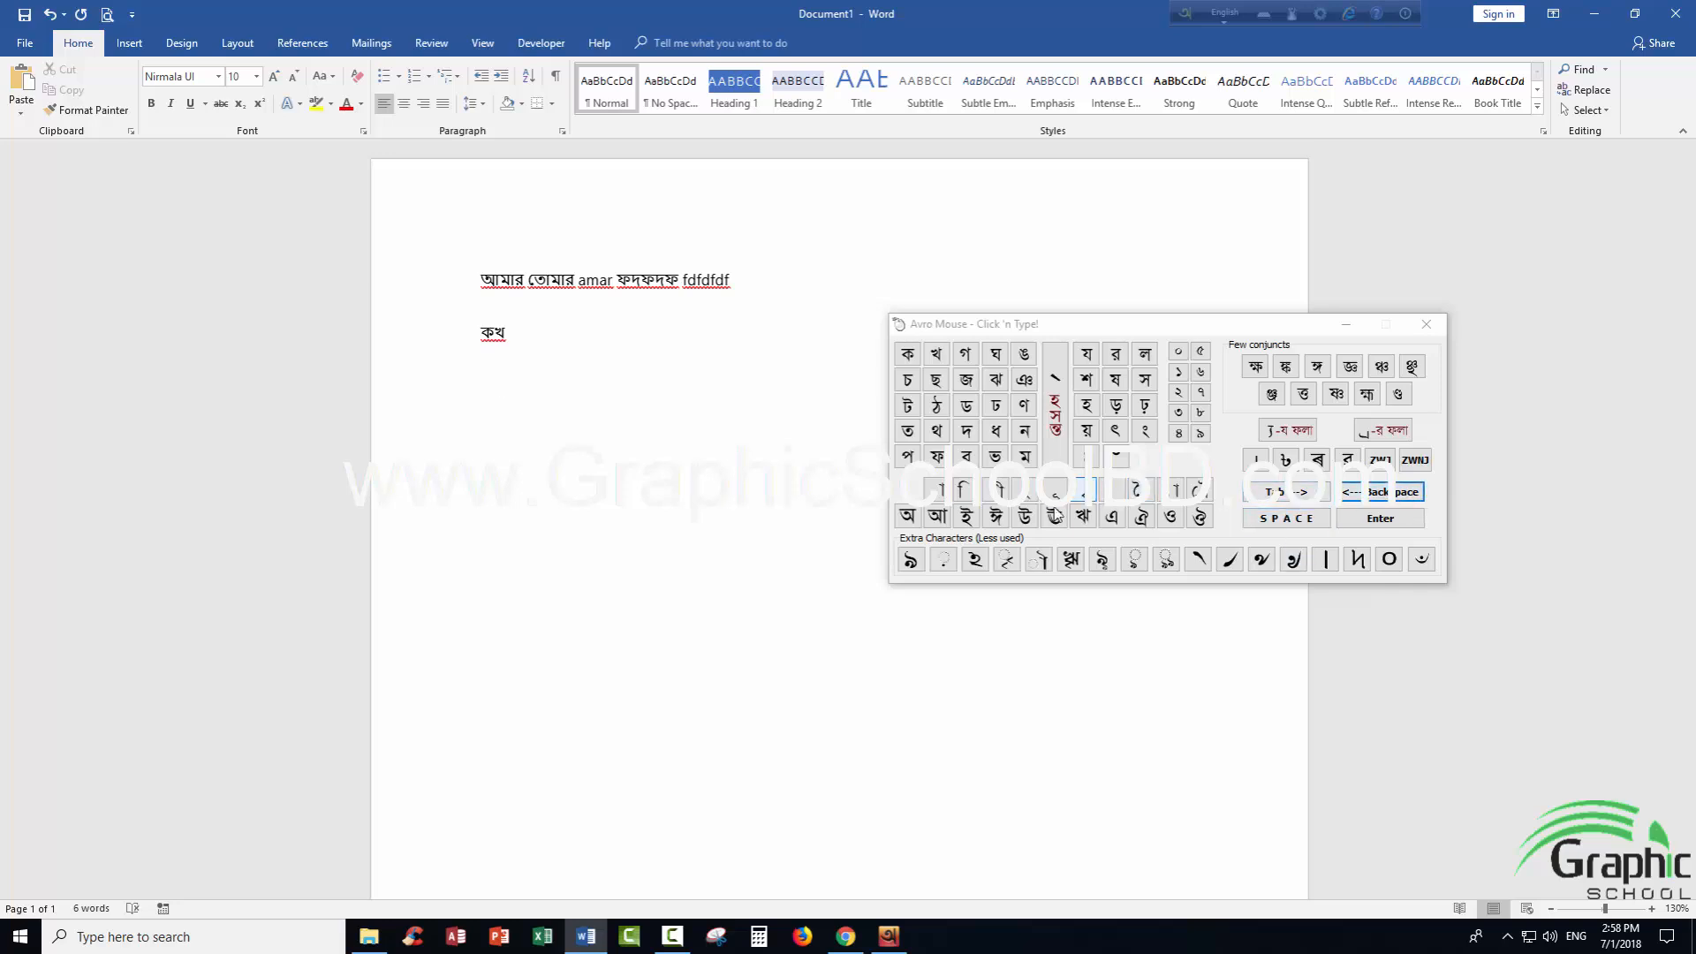
left_click(908, 517)
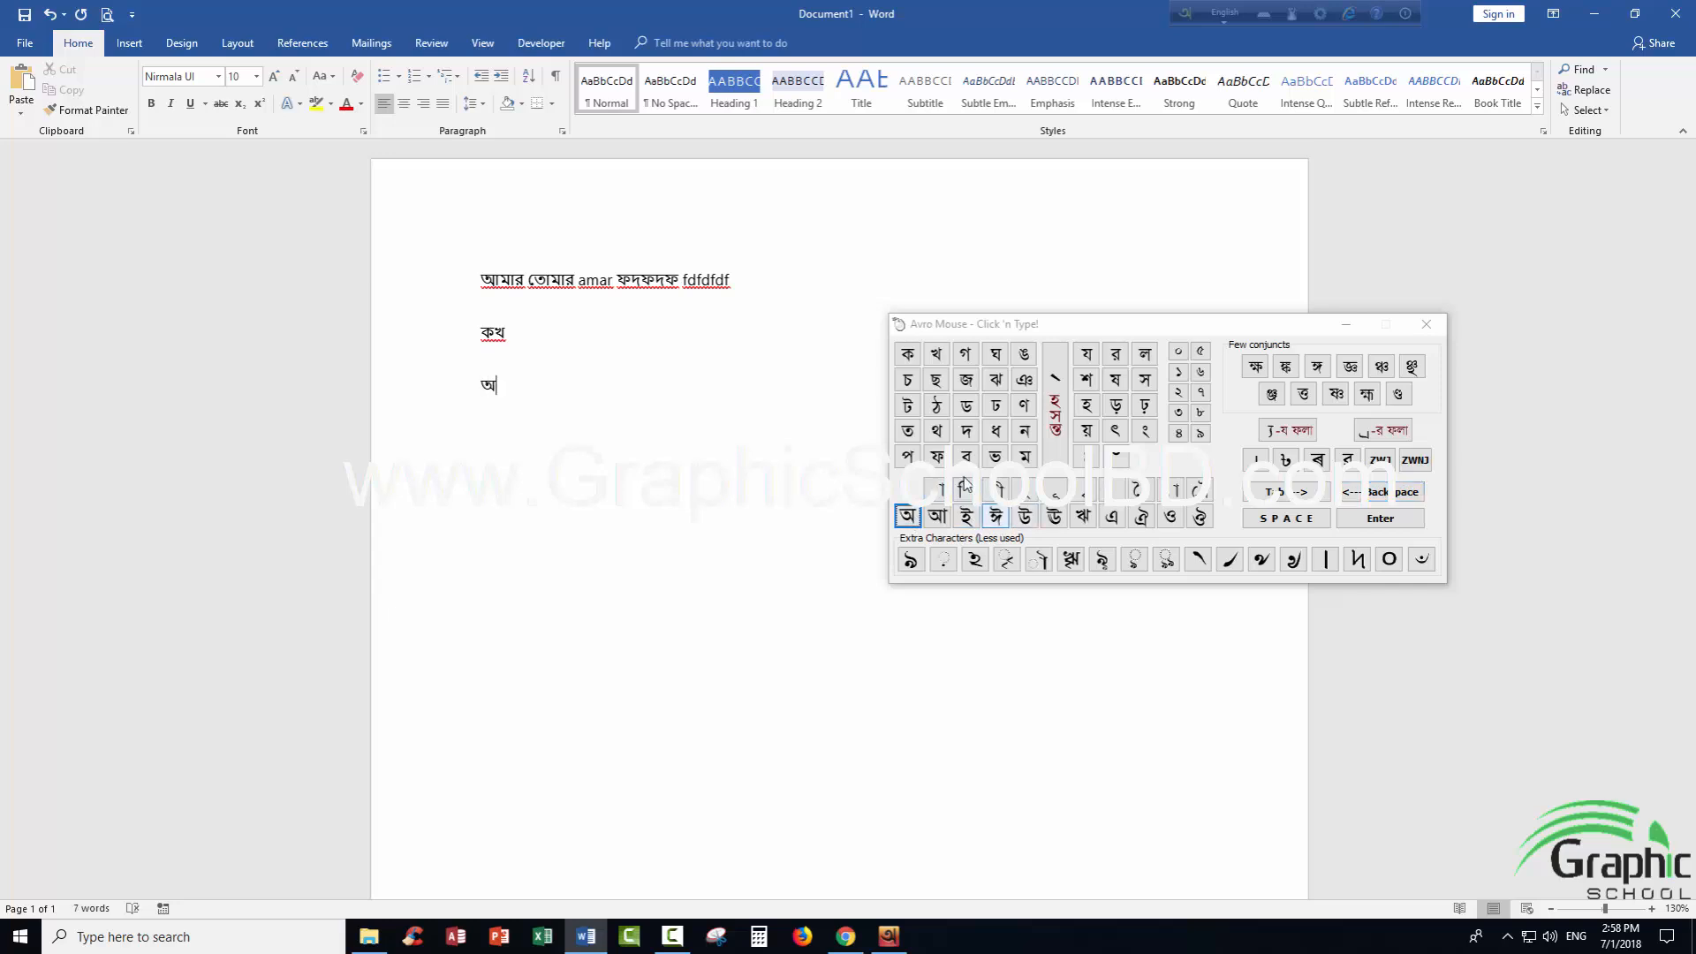
Step: Complete the word "অমার" after the vowel "অ" with Avro Mouse and add a space
left_click(1025, 456)
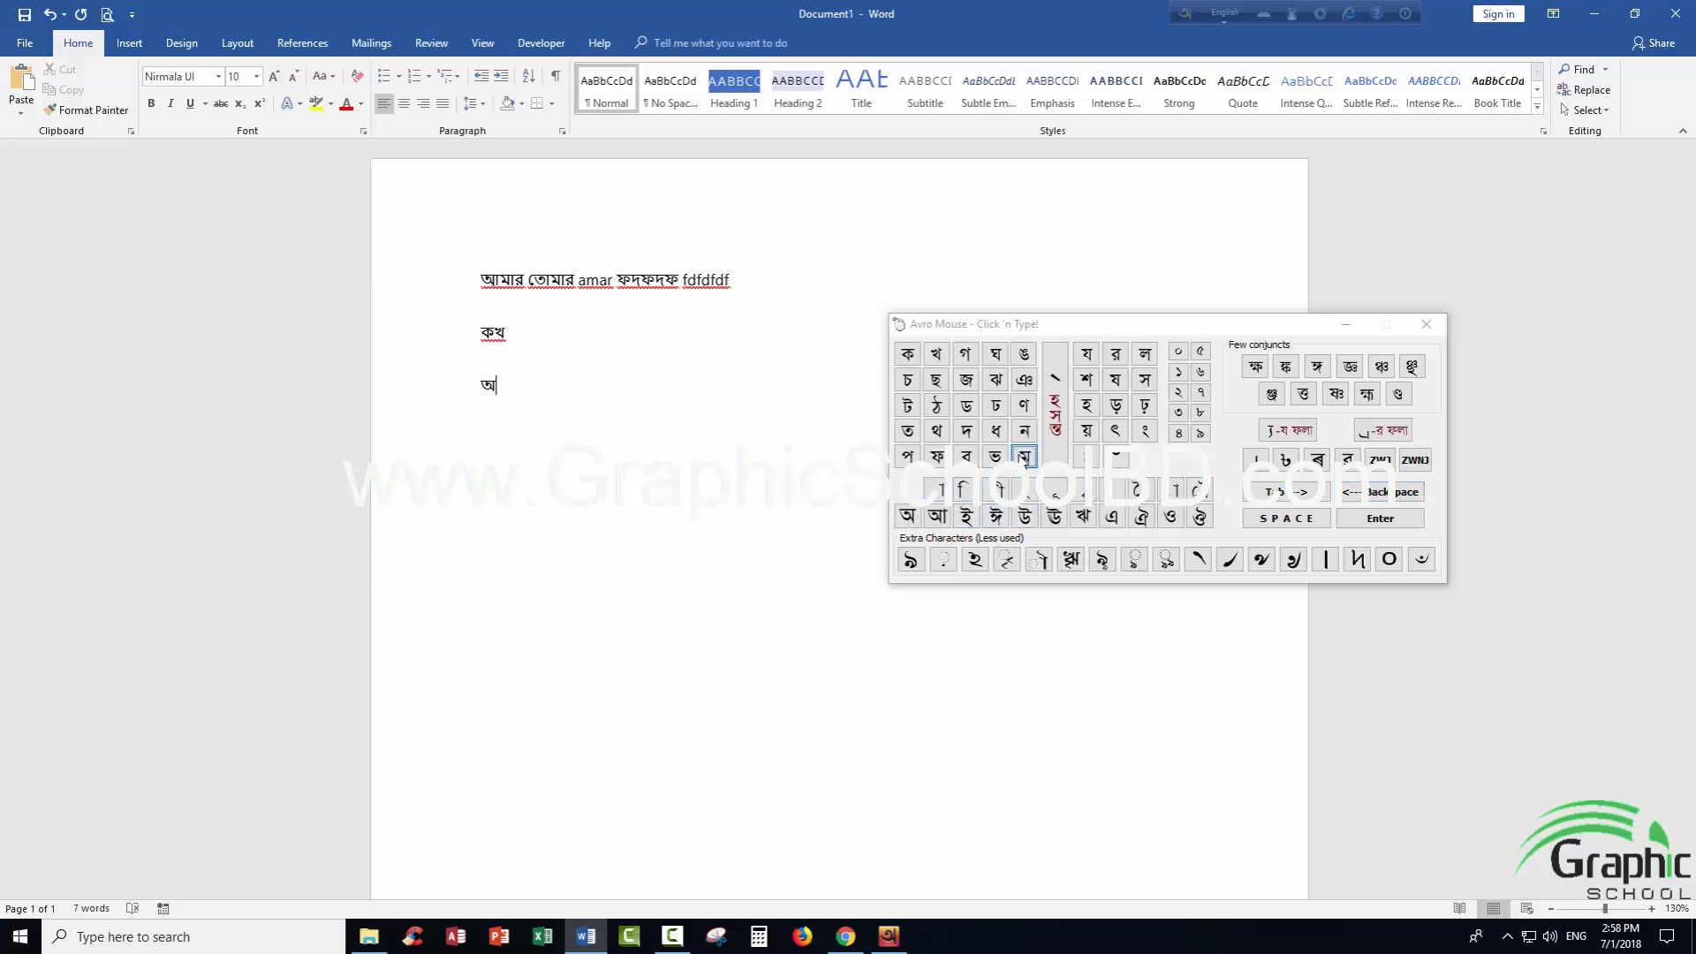
left_click(936, 494)
left_click(1115, 355)
left_click(1115, 354)
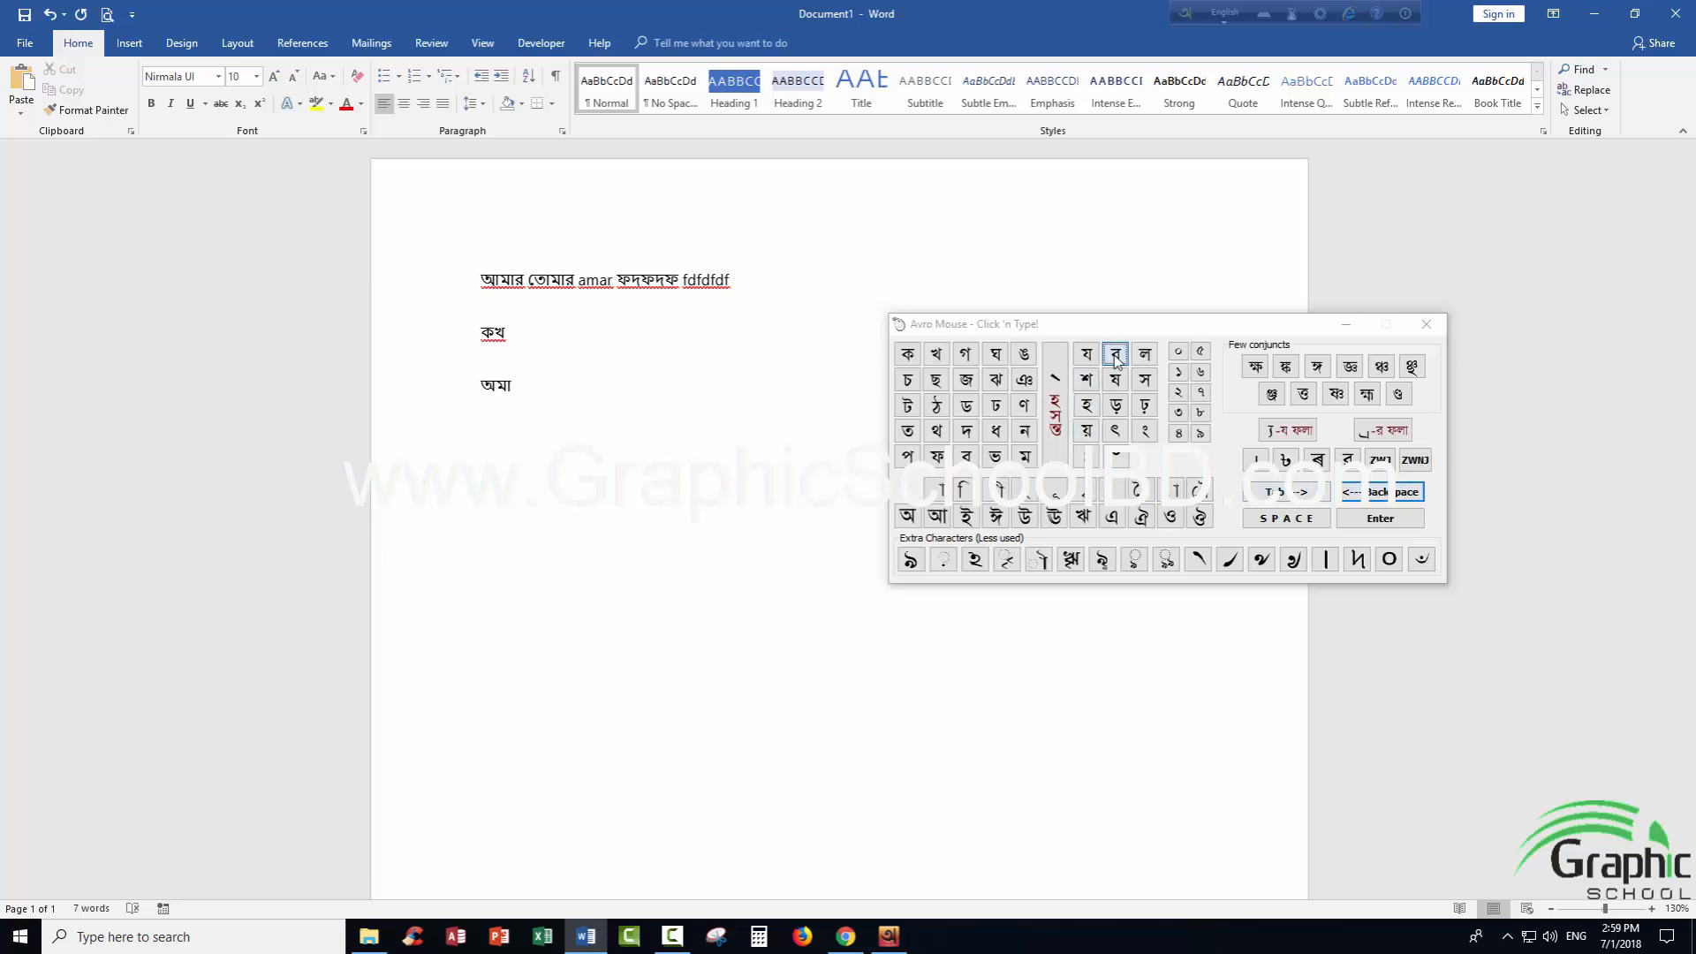
left_click(1284, 521)
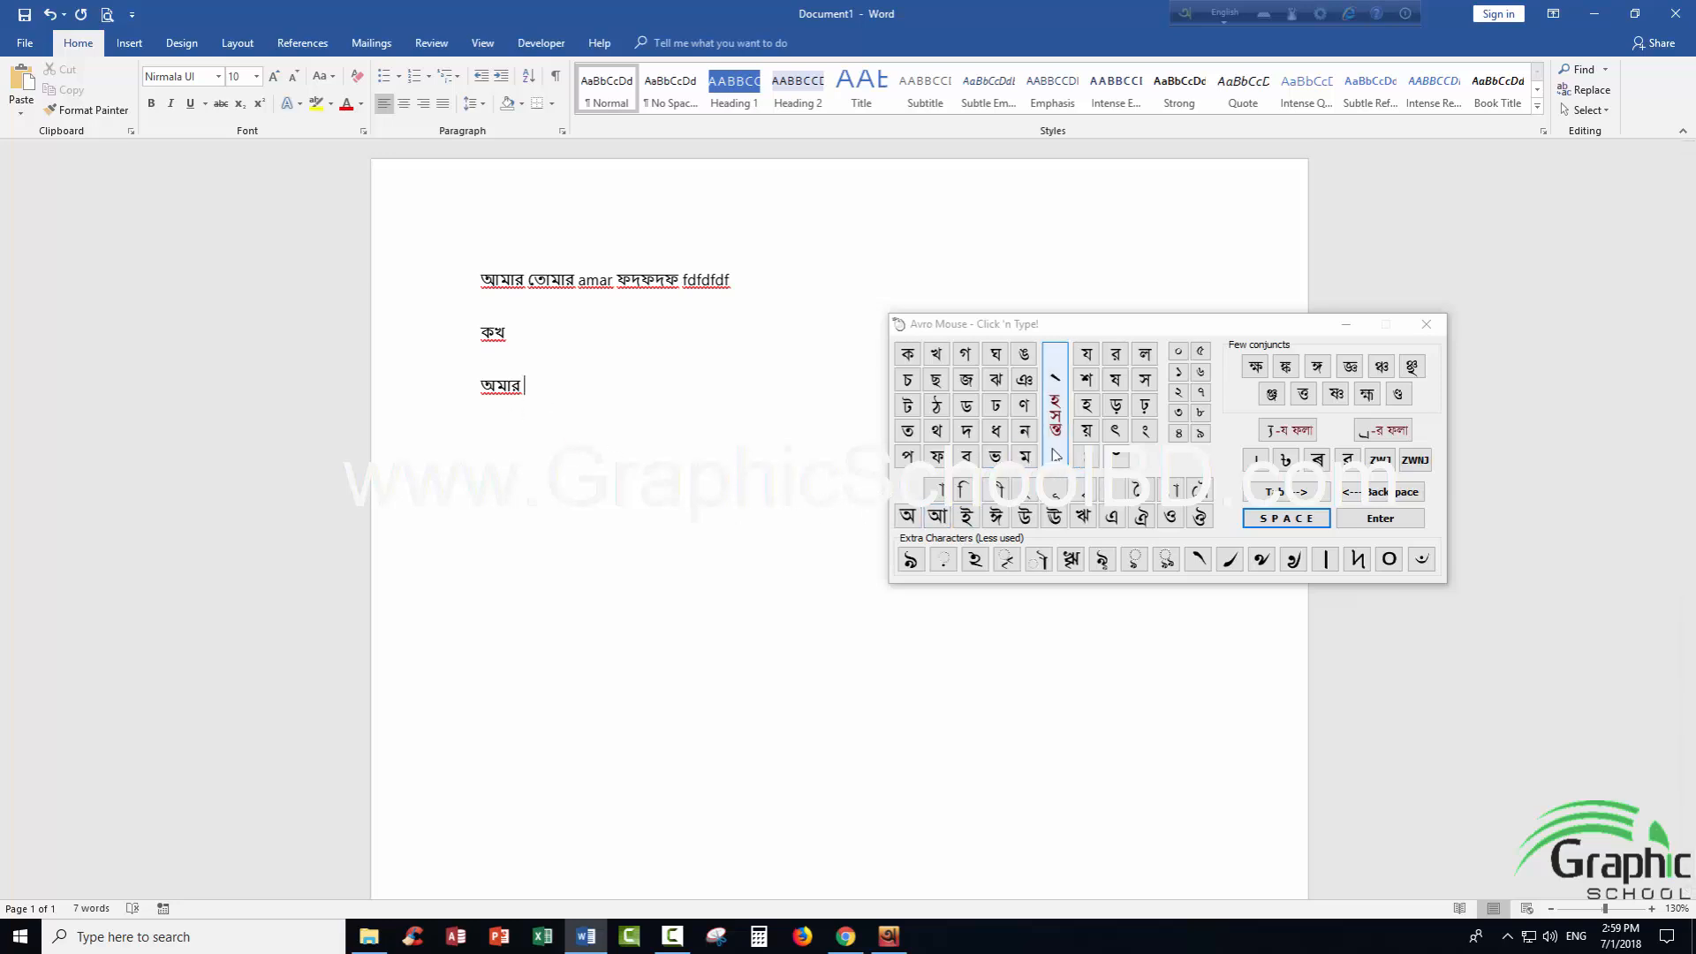
Step: Enter the word "নাম" after "অমার" with Avro Mouse and close Avro Mouse
left_click(1024, 430)
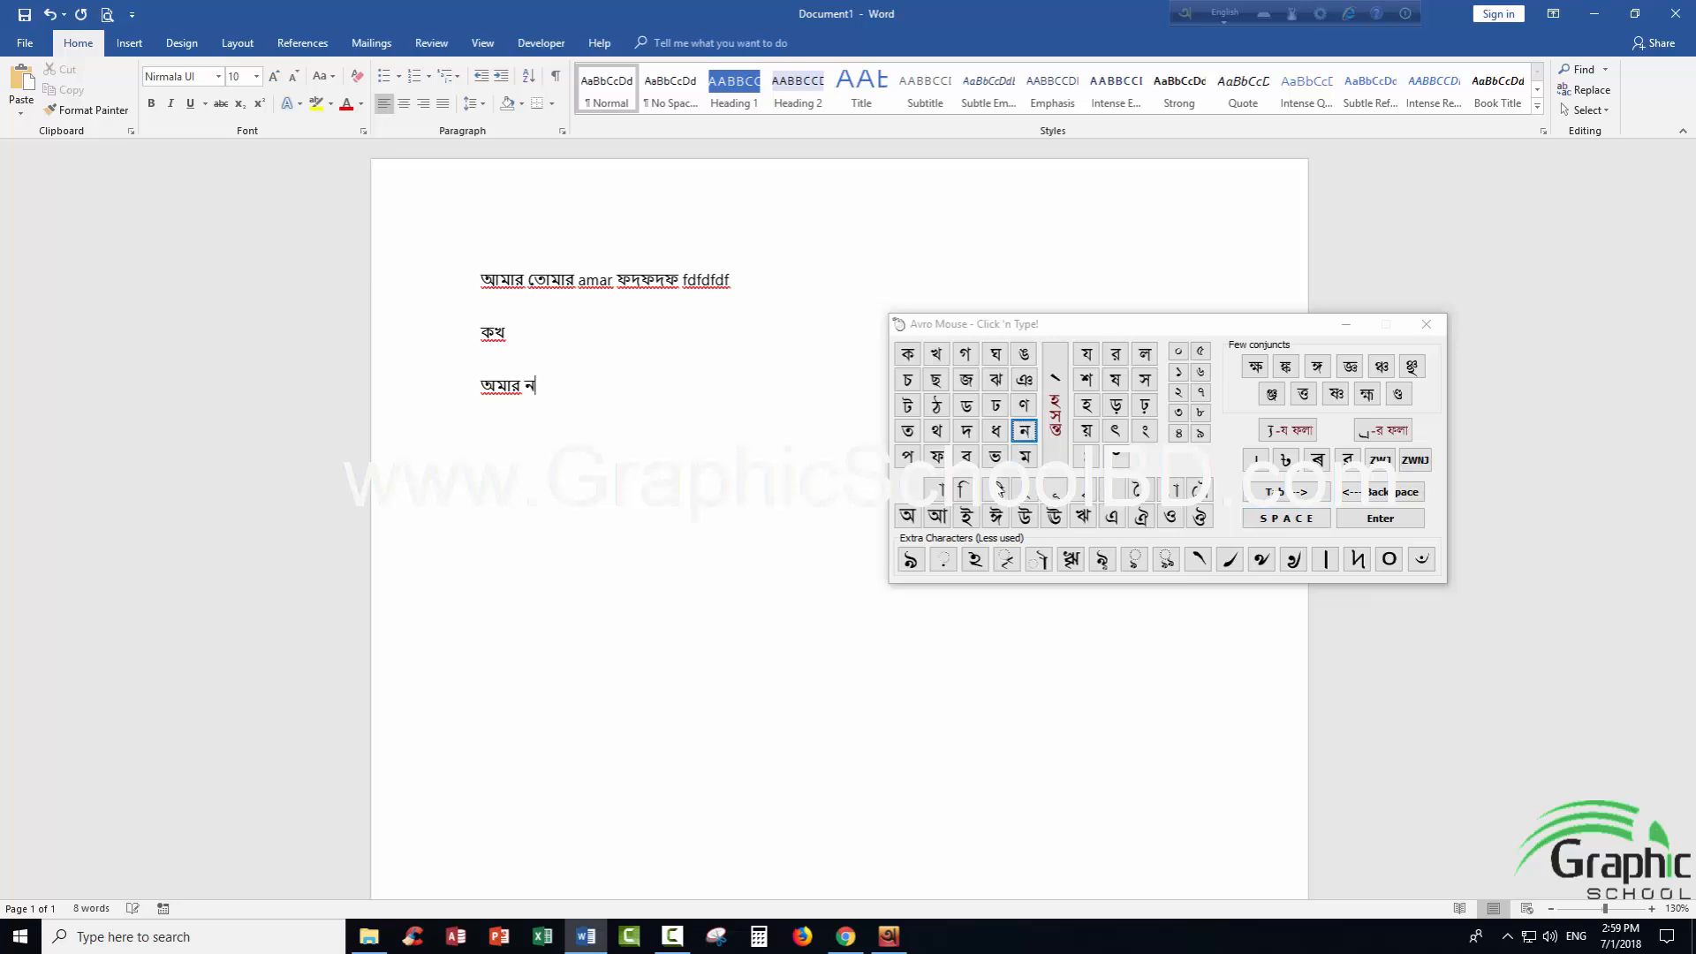
left_click(939, 492)
left_click(1025, 456)
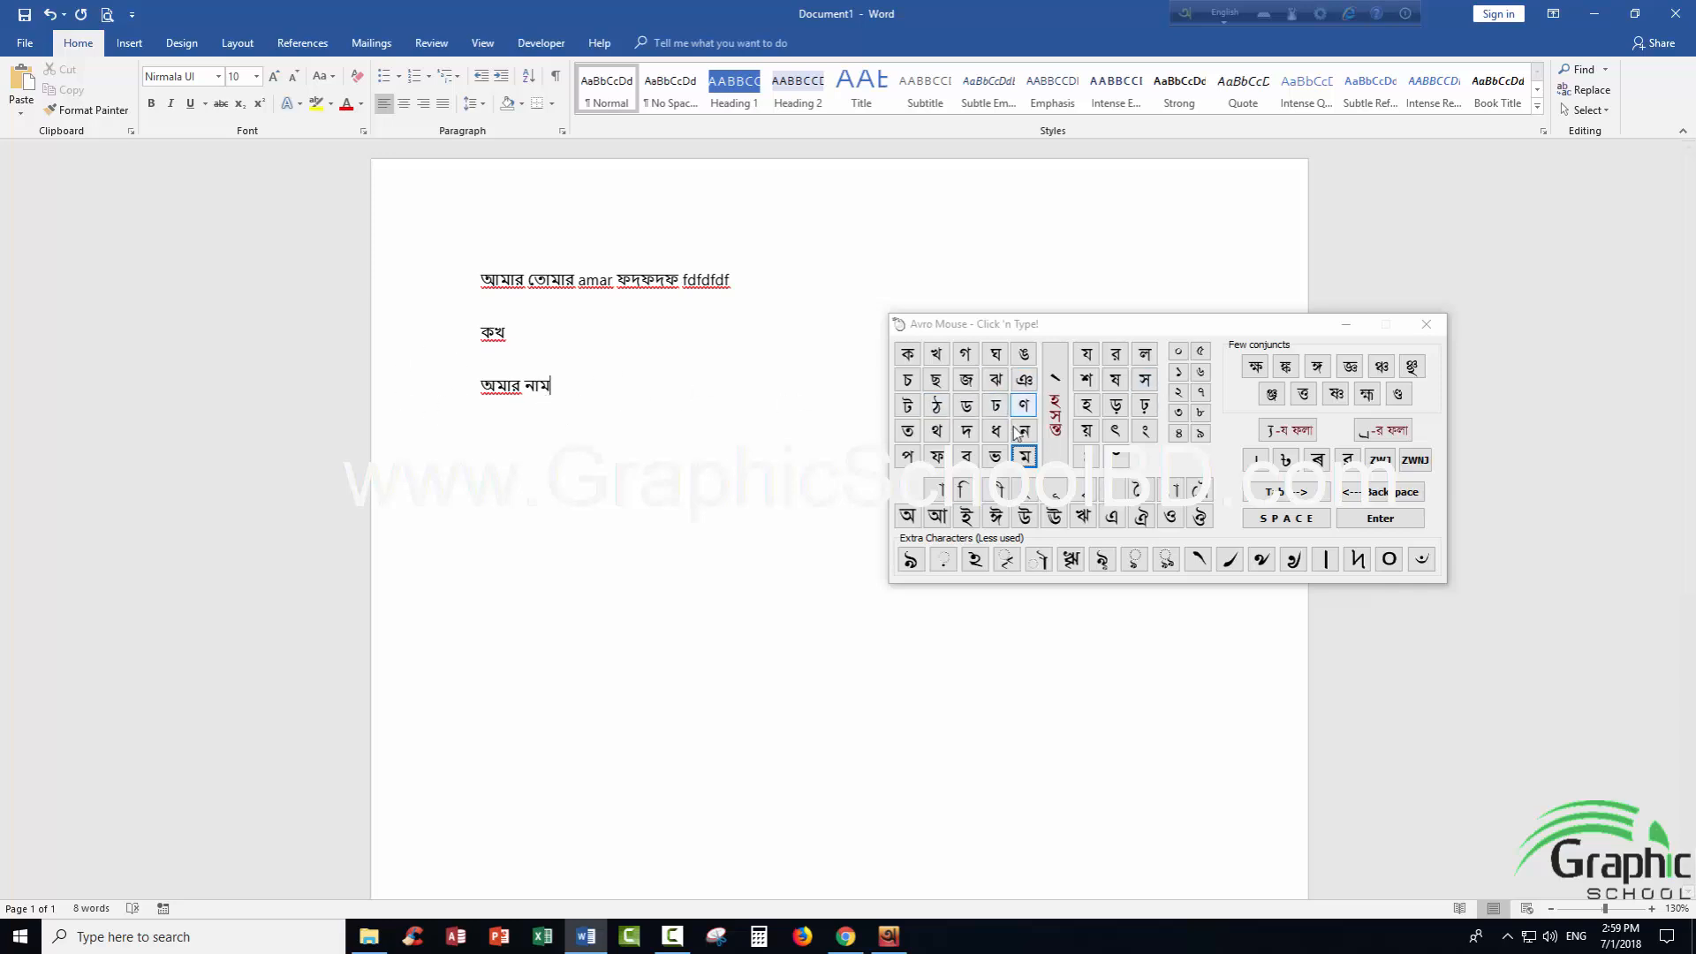
left_click(1017, 326)
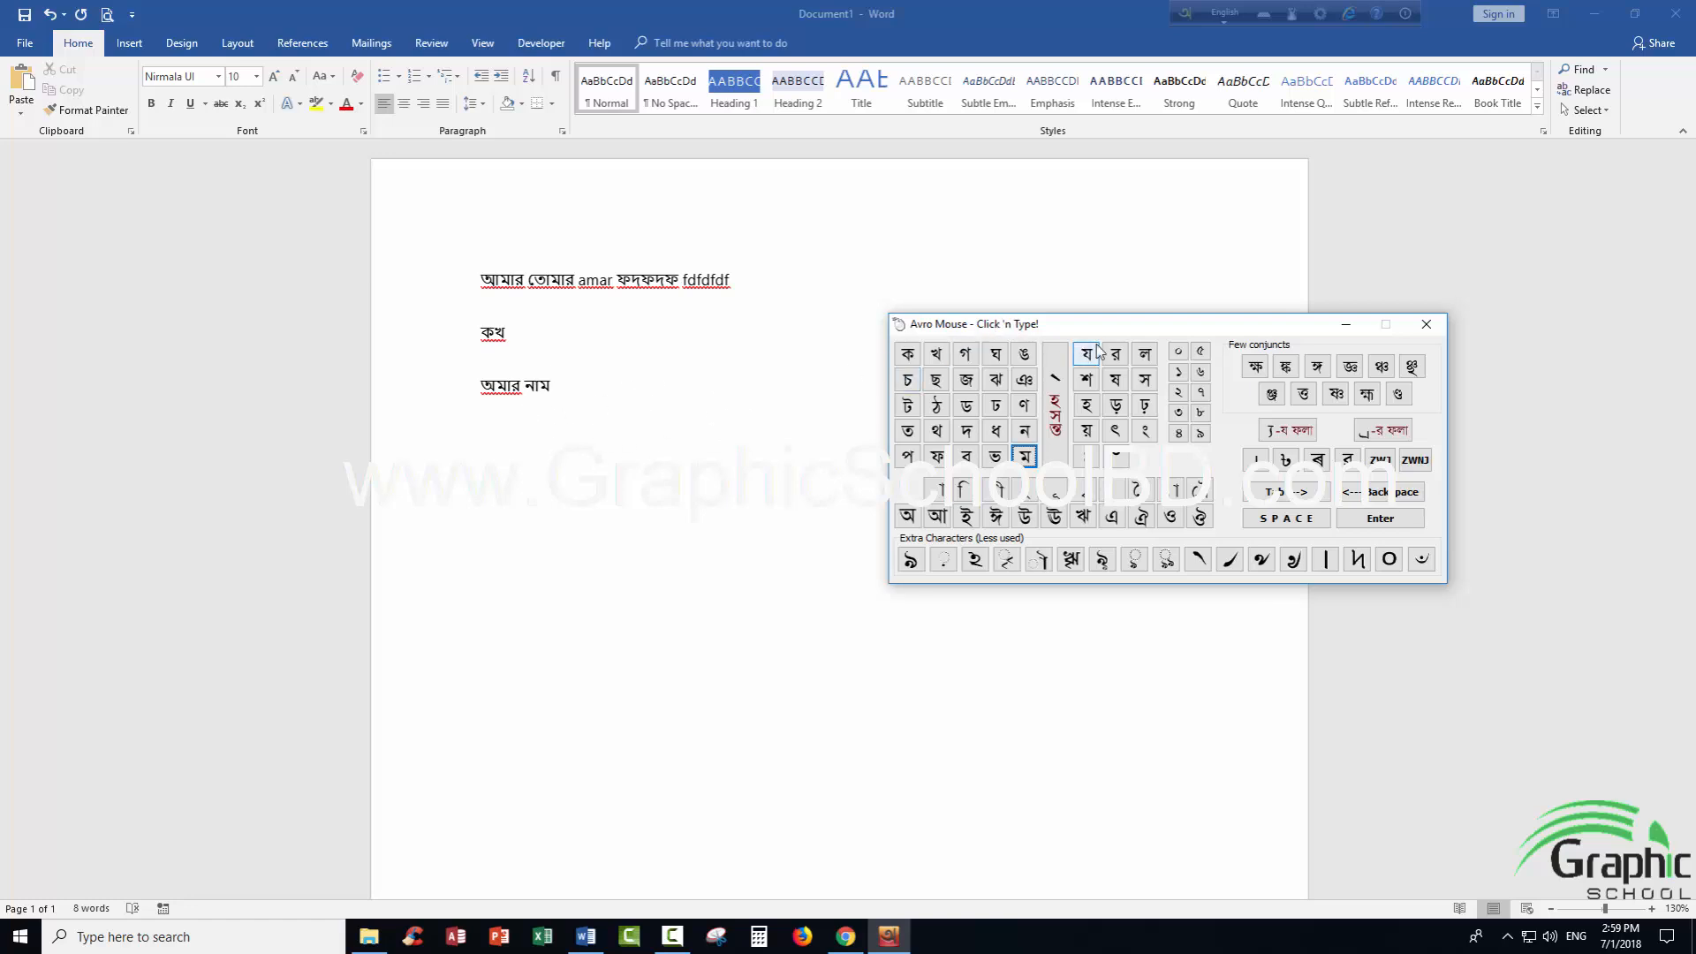
left_click(1425, 325)
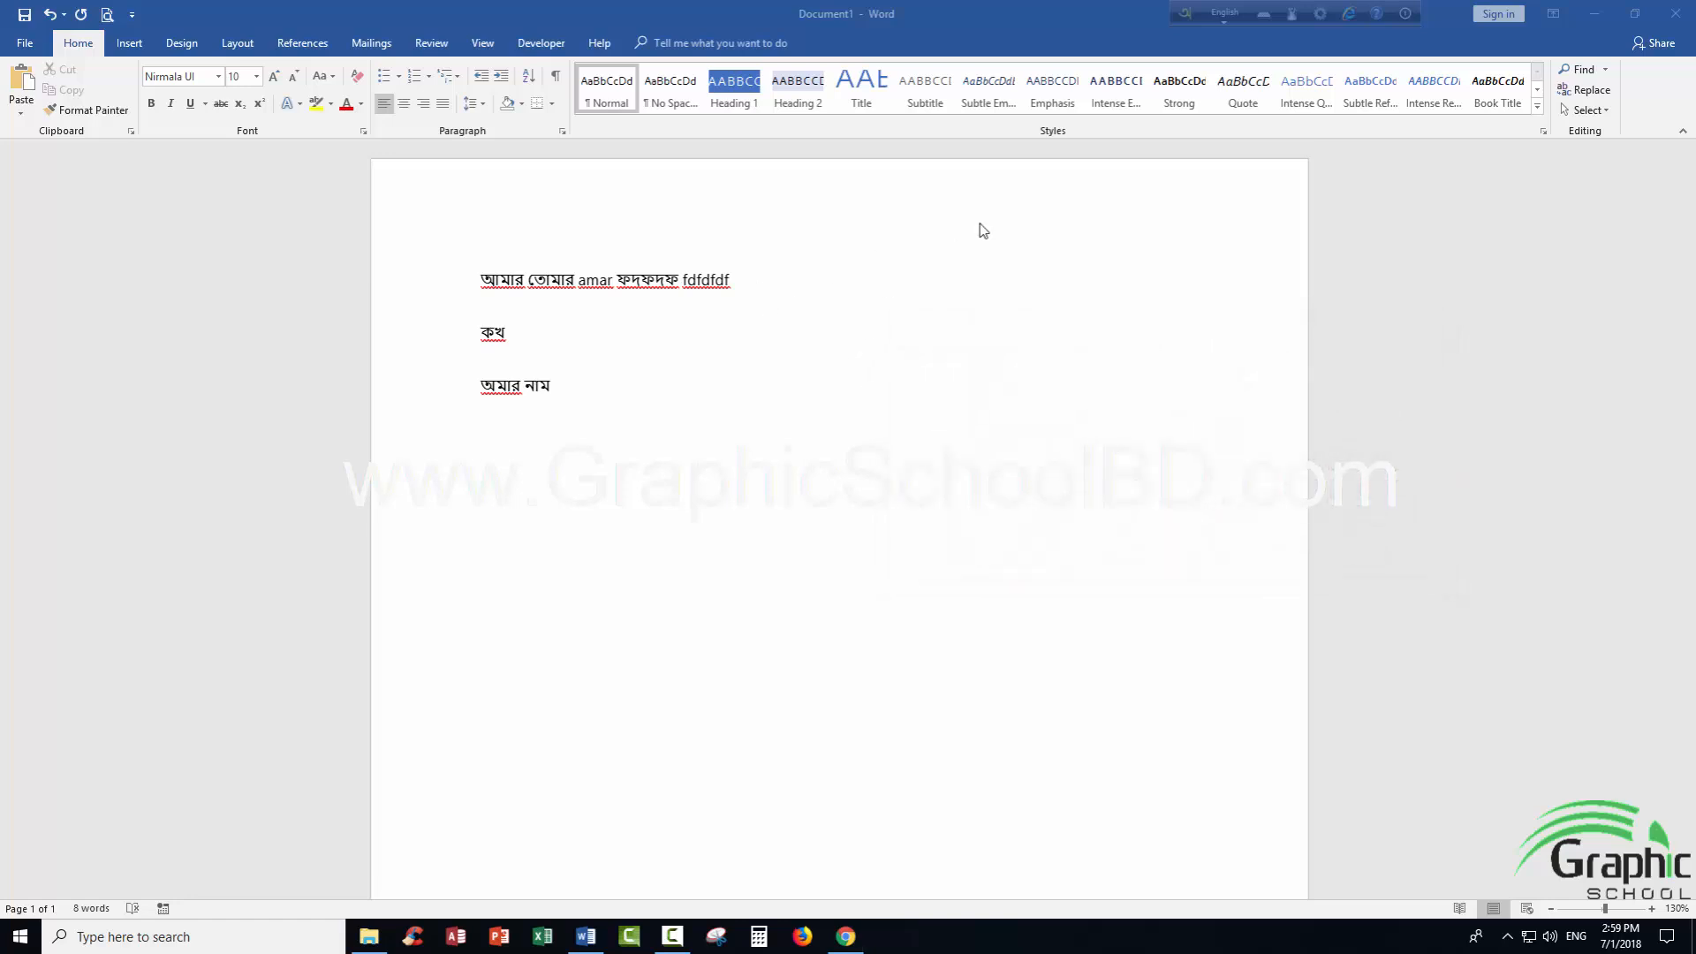